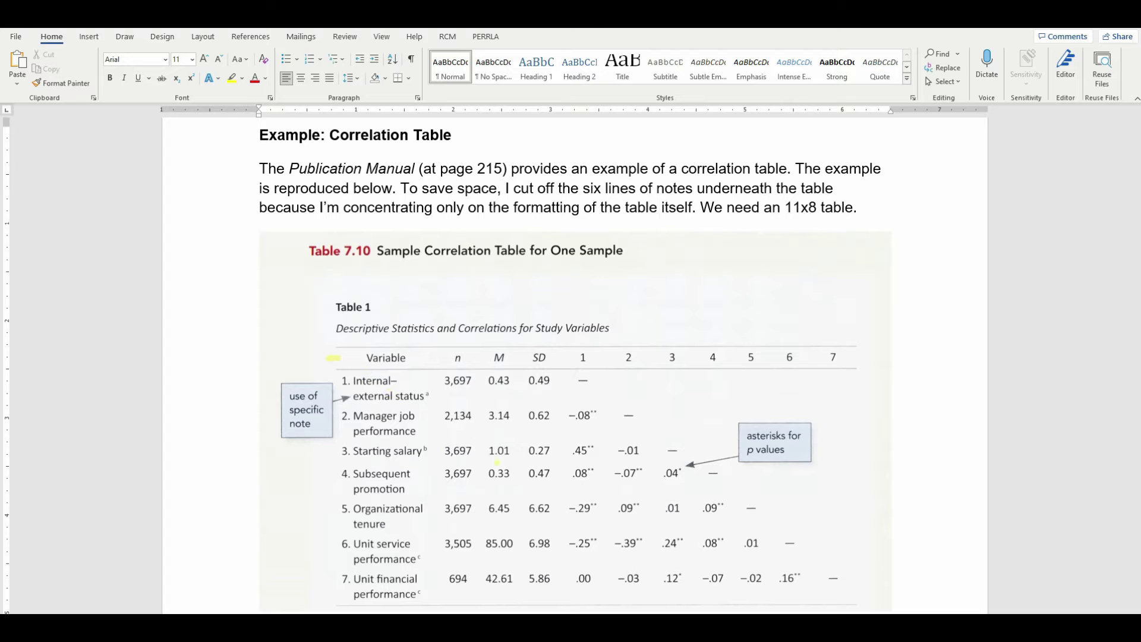
- Start a new non-italic line after the italic Table 1 caption
{"action": "scroll", "coordinate": [561, 499], "scroll_direction": "down", "scroll_amount": 6}
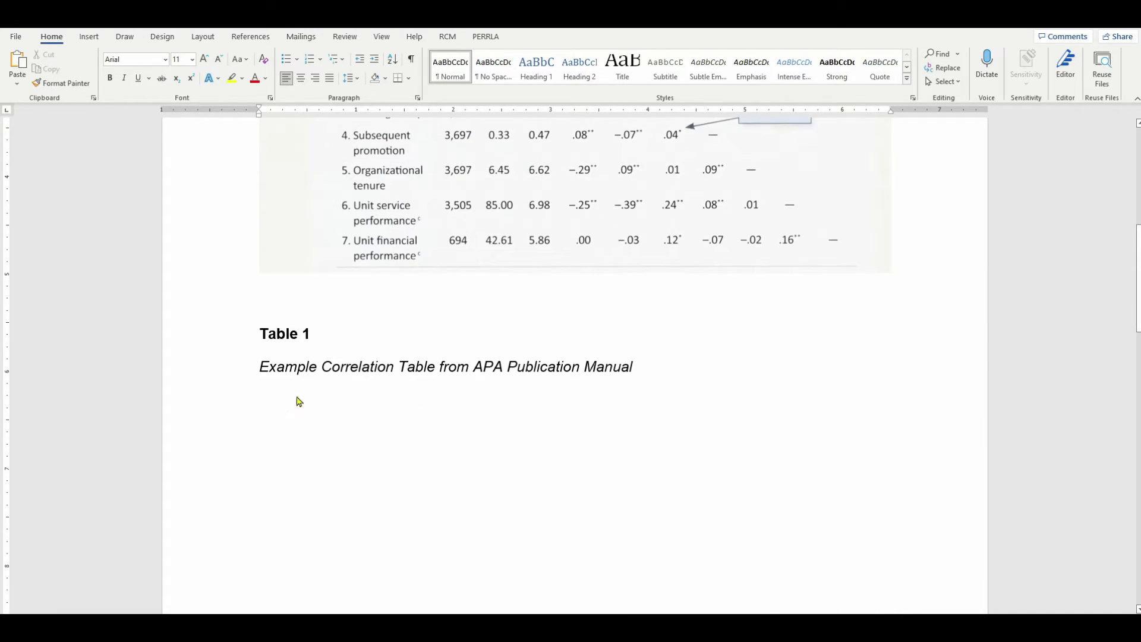
{"action": "left_click", "coordinate": [269, 382]}
{"action": "left_click", "coordinate": [641, 373]}
{"action": "key", "text": "Return"}
{"action": "left_click", "coordinate": [123, 78]}
- Insert an empty table with 11 columns and 8 rows
{"action": "left_click", "coordinate": [89, 38]}
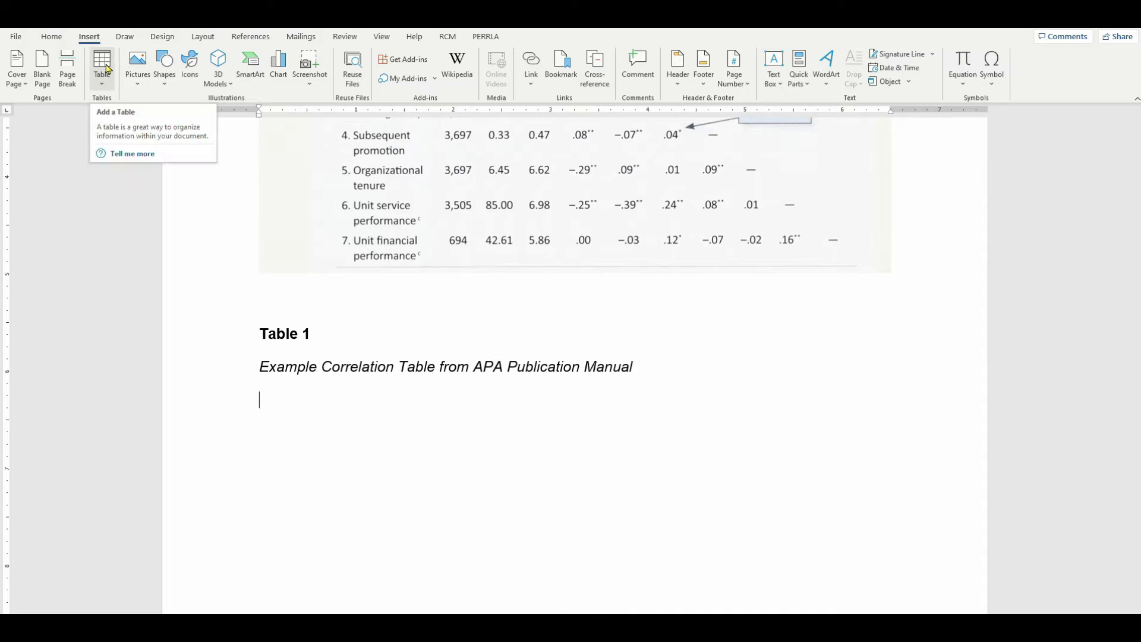
{"action": "left_click", "coordinate": [108, 62]}
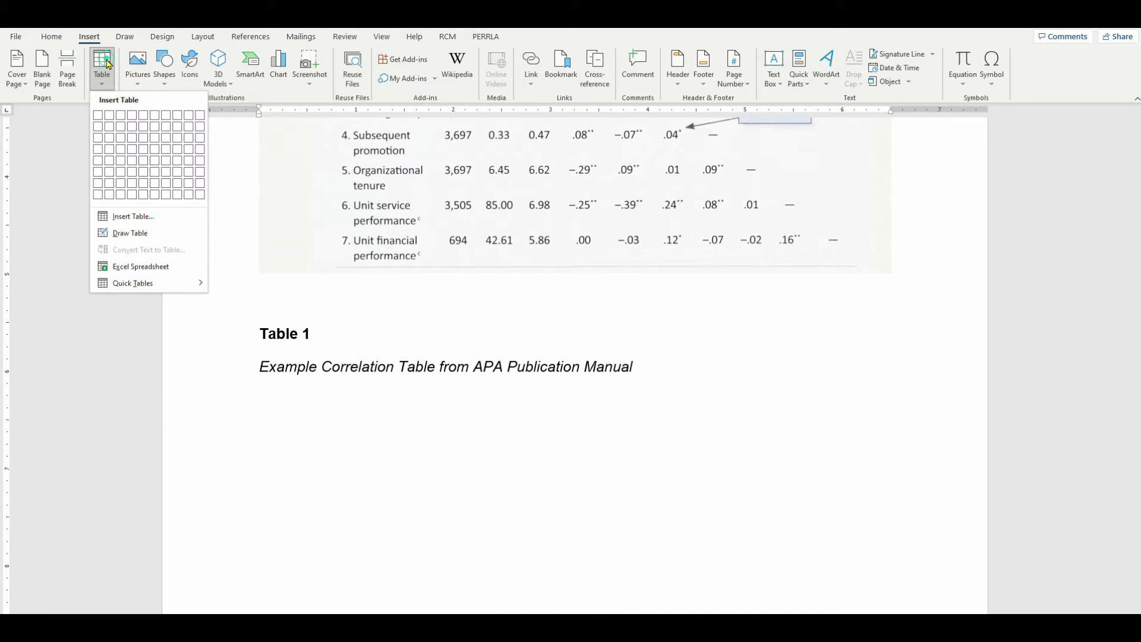
{"action": "left_click", "coordinate": [129, 223]}
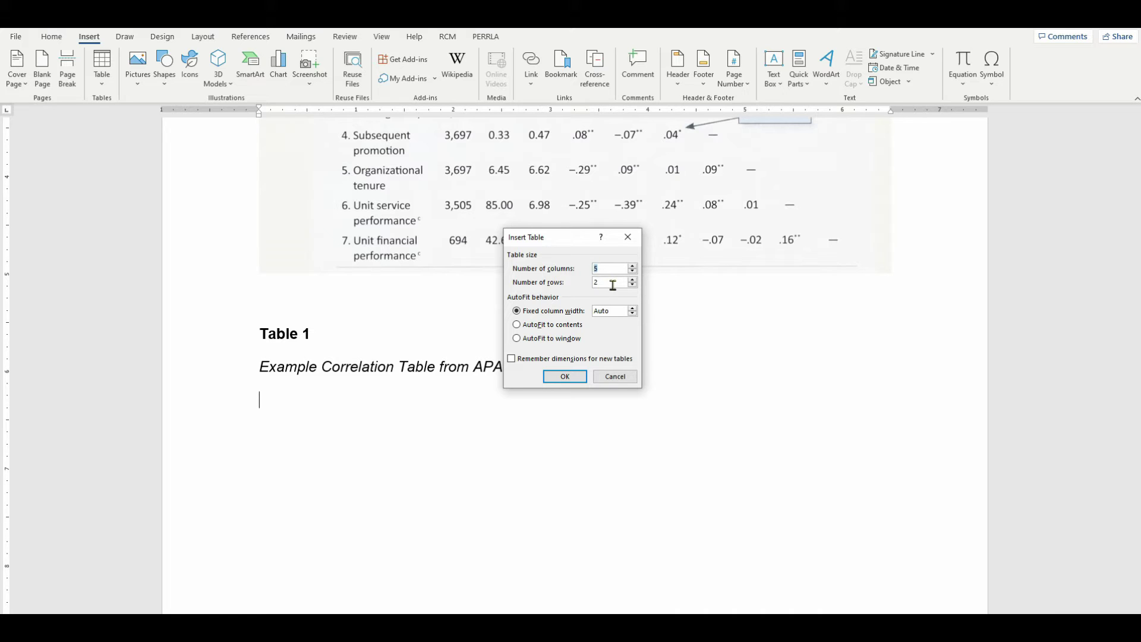
{"action": "type", "text": "11"}
{"action": "double_click", "coordinate": [598, 282]}
{"action": "type", "text": "8"}
{"action": "left_click", "coordinate": [564, 378]}
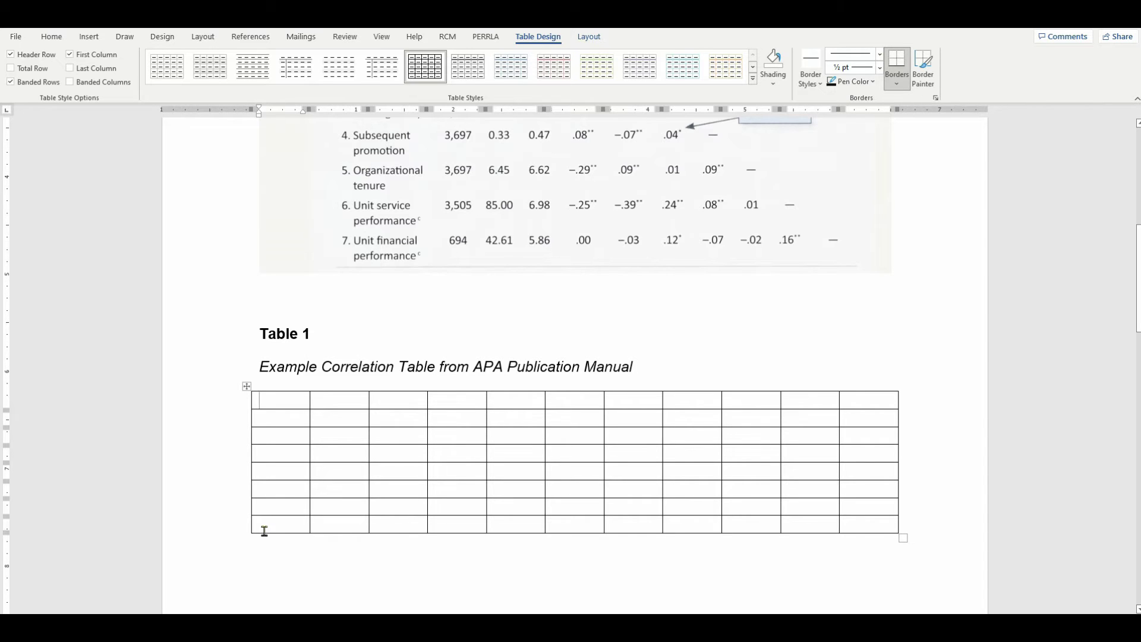
- Scroll past the page break to review the filled correlation table's variables and values
{"action": "scroll", "coordinate": [410, 461], "scroll_direction": "up", "scroll_amount": 3}
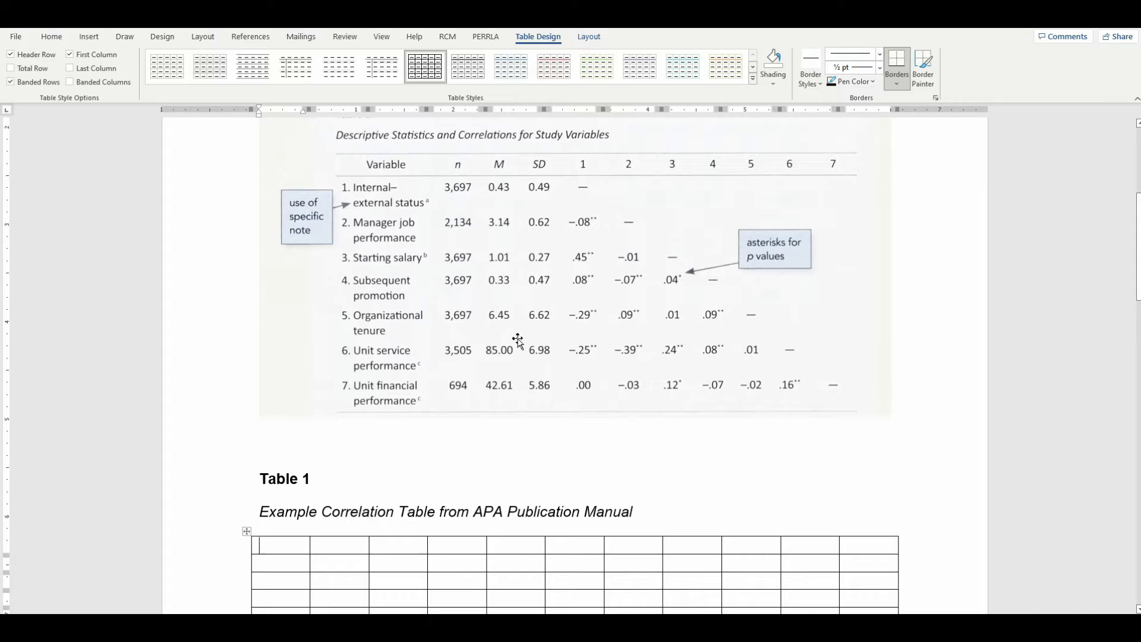
{"action": "scroll", "coordinate": [510, 337], "scroll_direction": "down", "scroll_amount": 4}
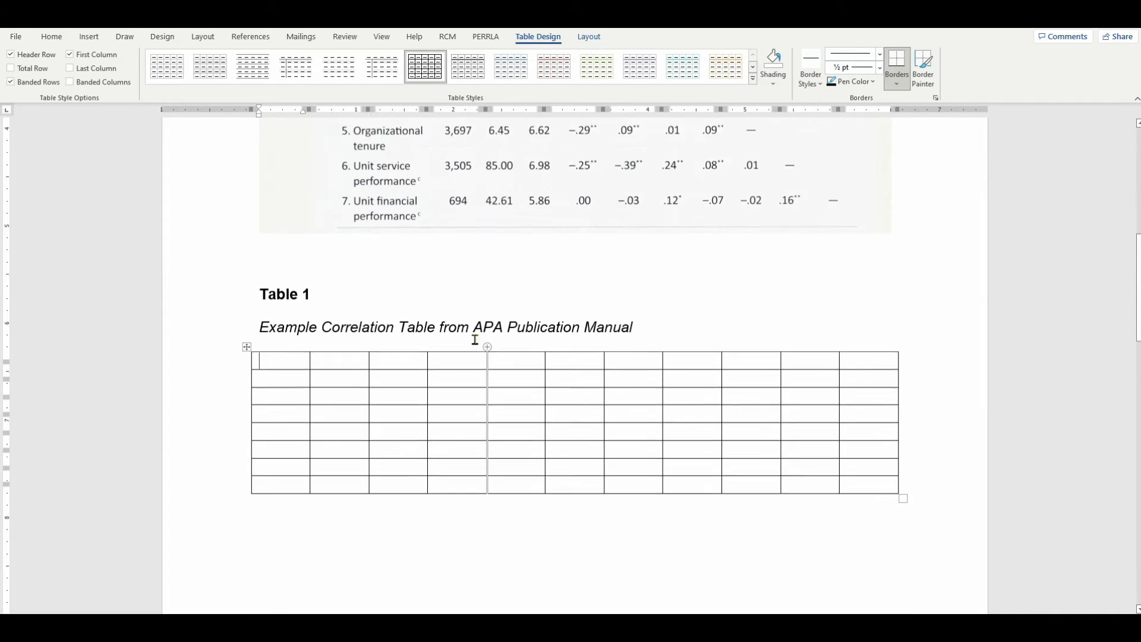
{"action": "scroll", "coordinate": [475, 339], "scroll_direction": "down", "scroll_amount": 10}
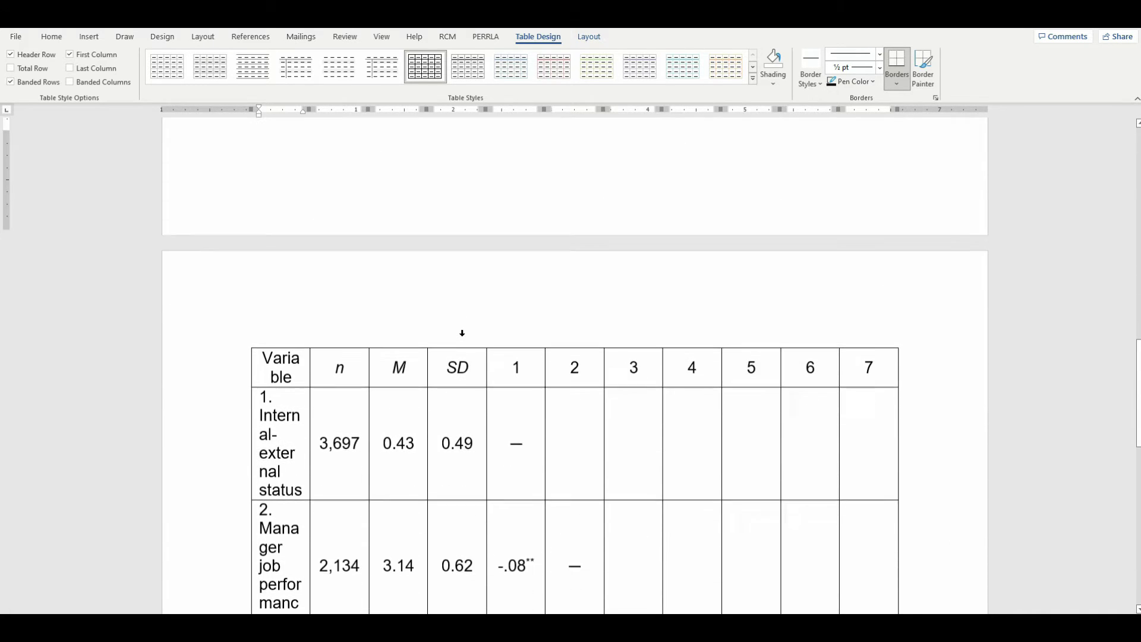
{"action": "scroll", "coordinate": [462, 333], "scroll_direction": "down", "scroll_amount": 1}
{"action": "scroll", "coordinate": [457, 329], "scroll_direction": "down", "scroll_amount": 2}
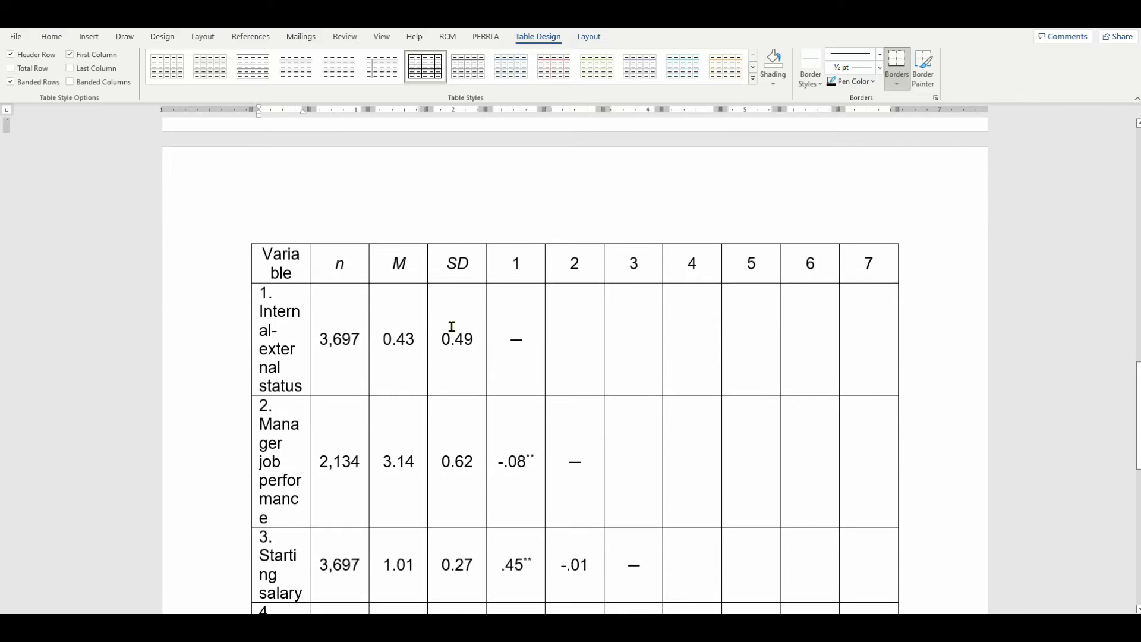
{"action": "scroll", "coordinate": [473, 319], "scroll_direction": "down", "scroll_amount": 2}
{"action": "scroll", "coordinate": [474, 320], "scroll_direction": "down", "scroll_amount": 13}
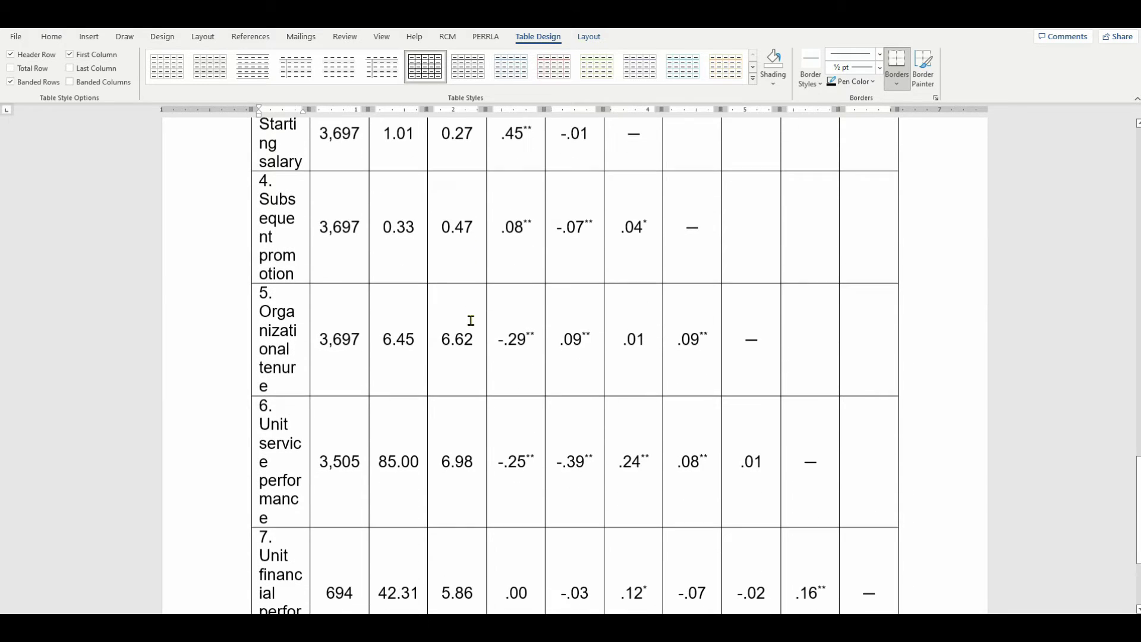
{"action": "scroll", "coordinate": [468, 321], "scroll_direction": "up", "scroll_amount": 13}
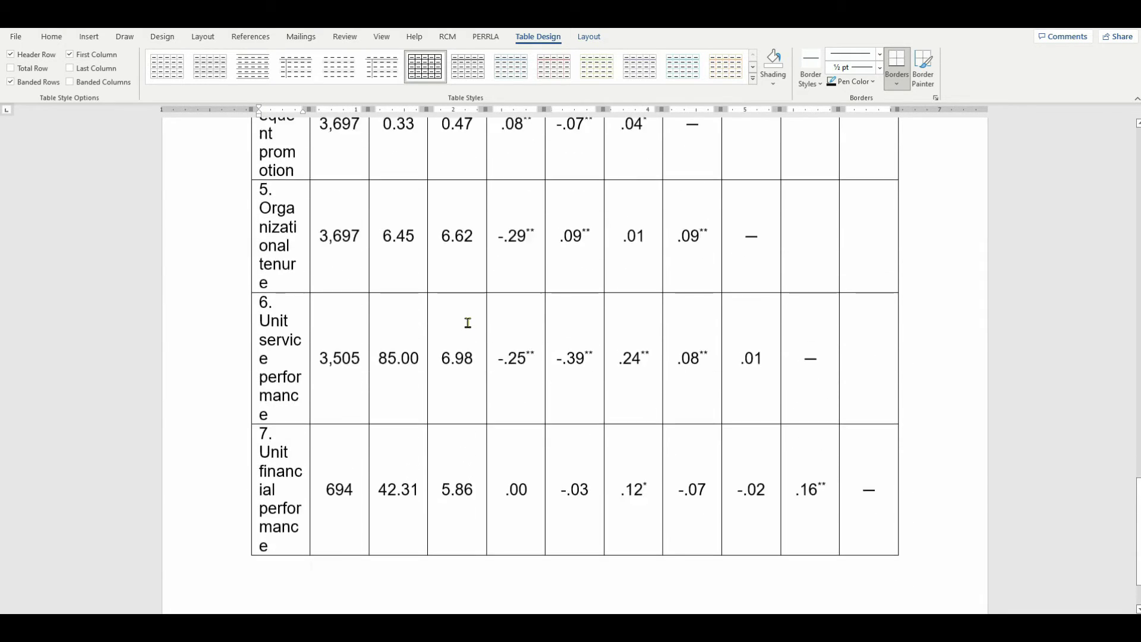
{"action": "scroll", "coordinate": [467, 323], "scroll_direction": "up", "scroll_amount": 2}
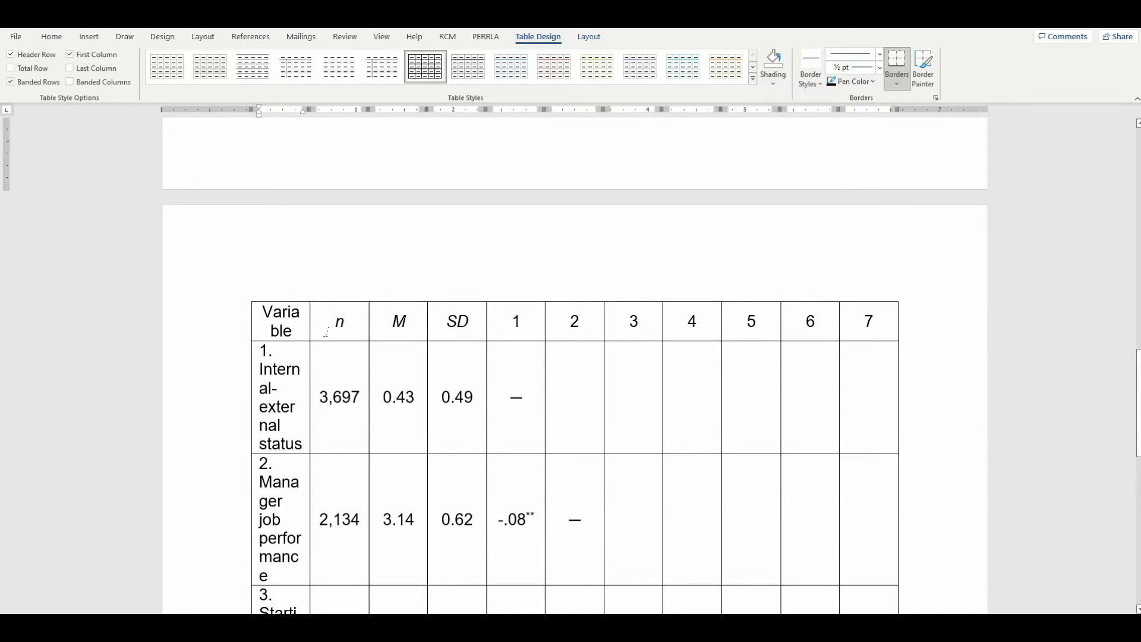
- Select the whole correlation table and set all its text to 10 pt
{"action": "left_click", "coordinate": [267, 310]}
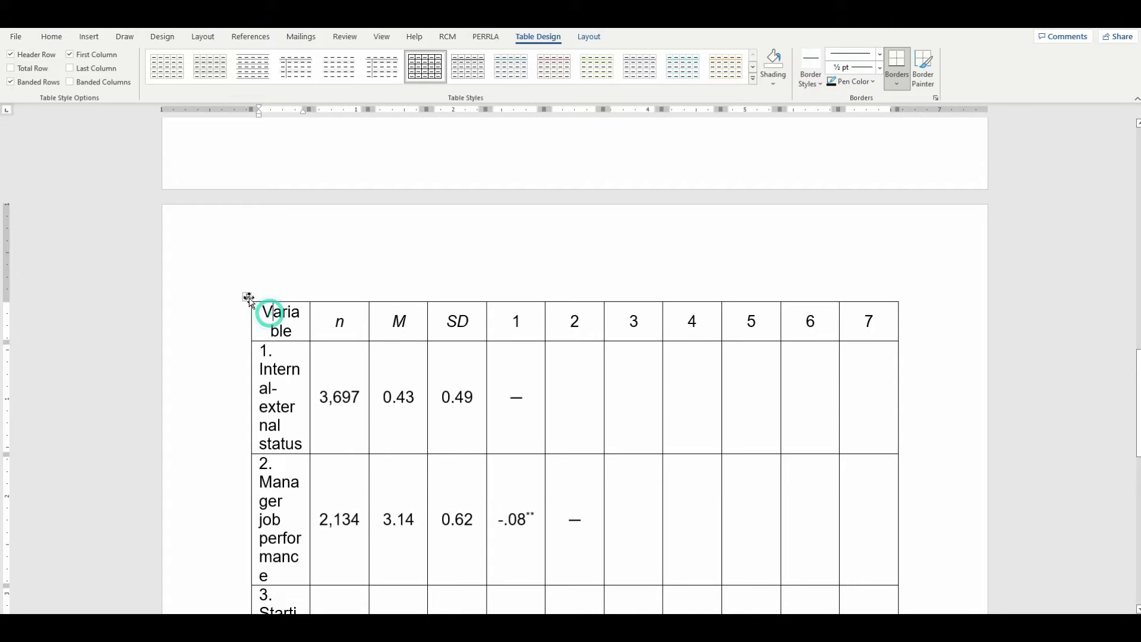
{"action": "left_click", "coordinate": [247, 297]}
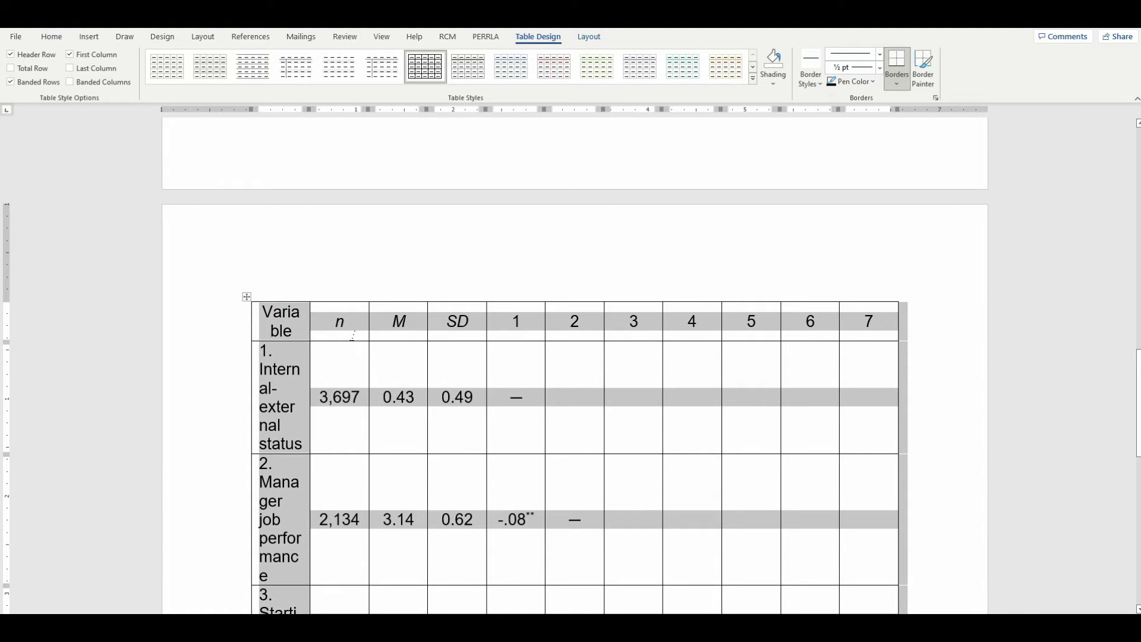
{"action": "left_click", "coordinate": [334, 334]}
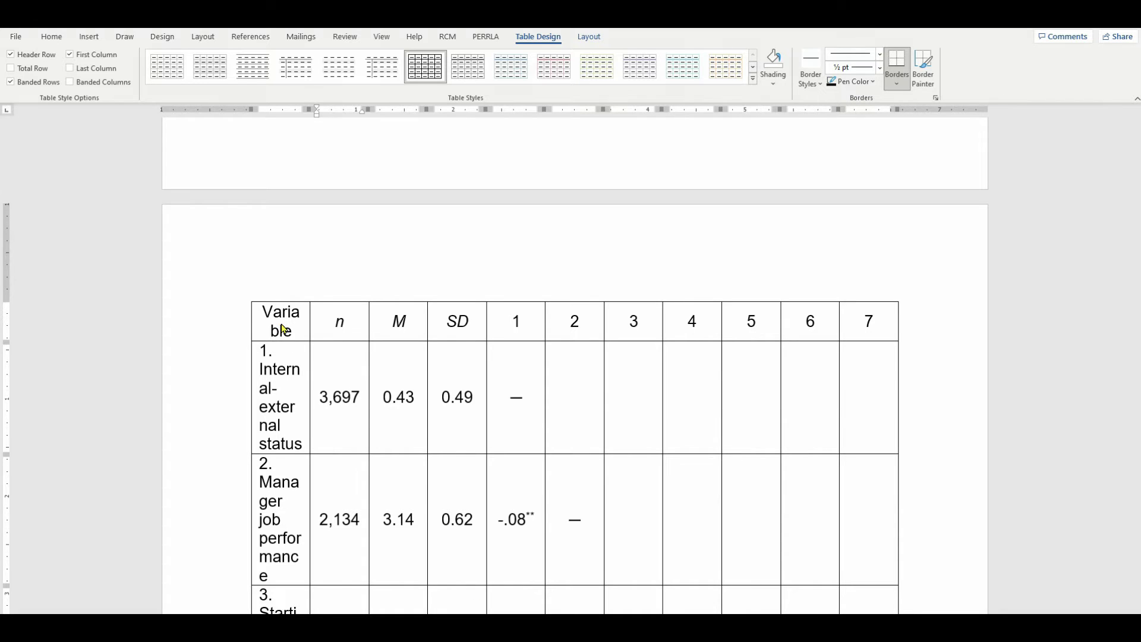
{"action": "left_click", "coordinate": [248, 298]}
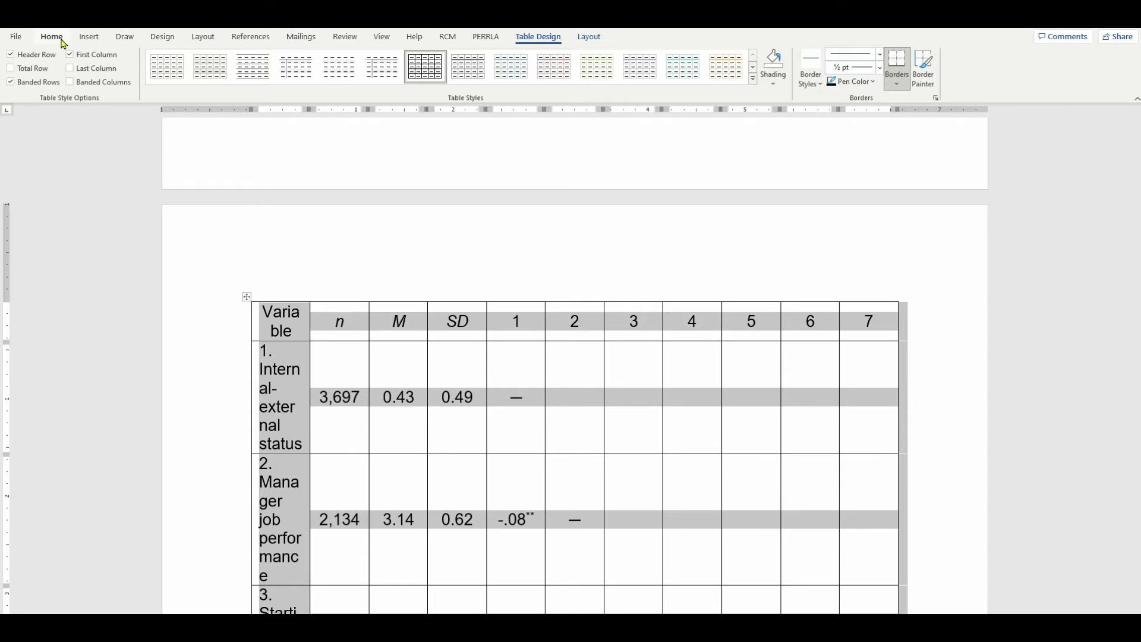
{"action": "left_click", "coordinate": [62, 40]}
{"action": "left_click", "coordinate": [192, 60]}
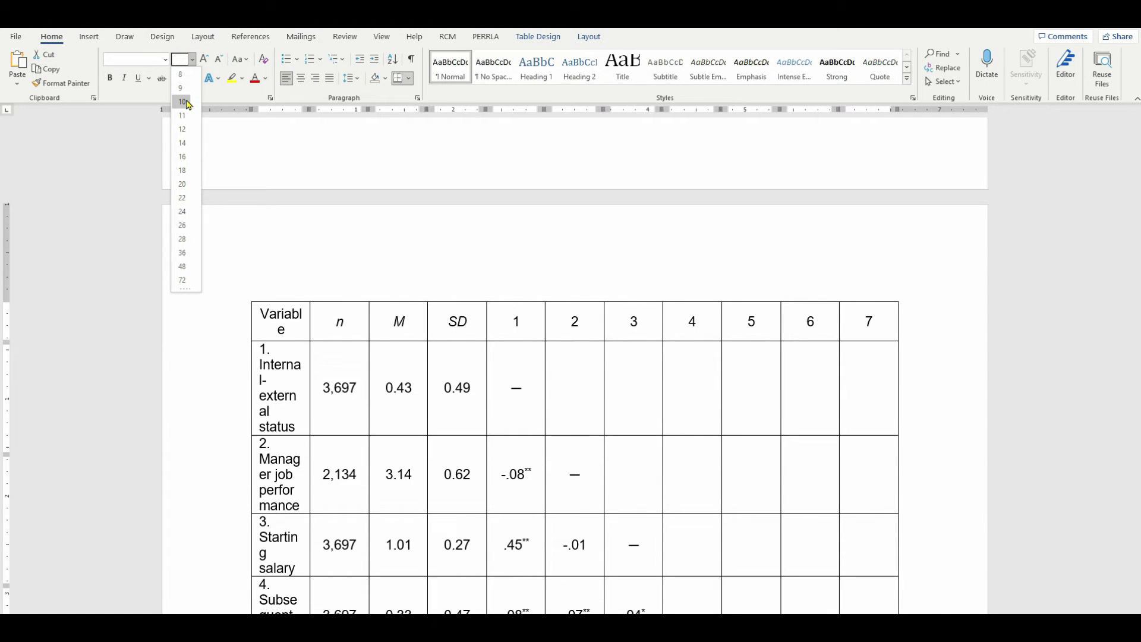
{"action": "left_click", "coordinate": [182, 102]}
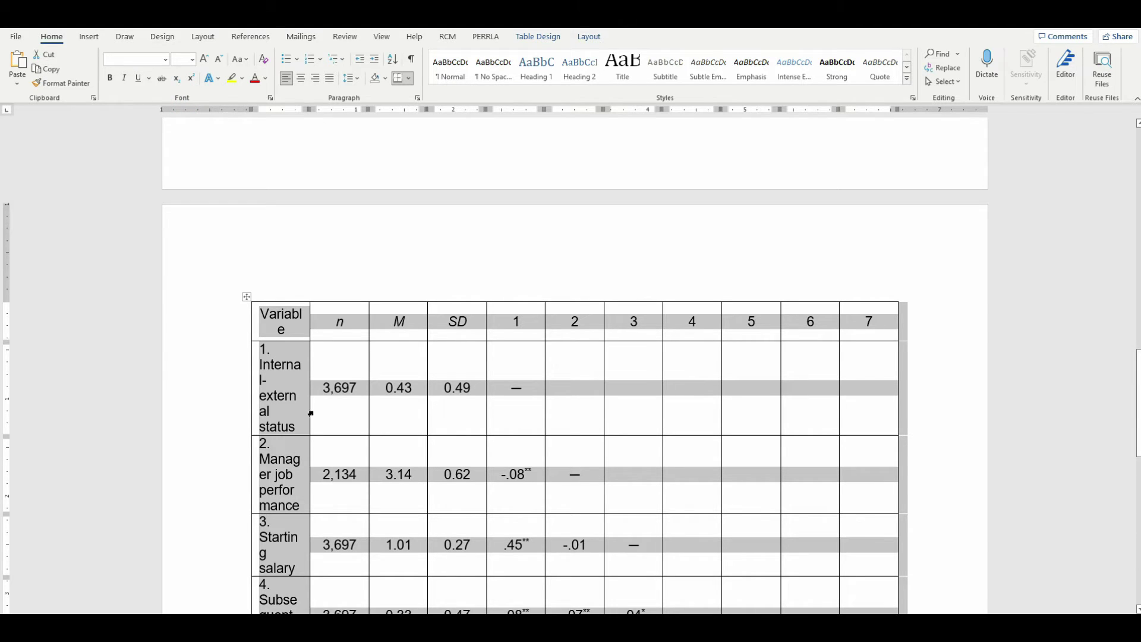
{"action": "scroll", "coordinate": [357, 412], "scroll_direction": "down", "scroll_amount": 3}
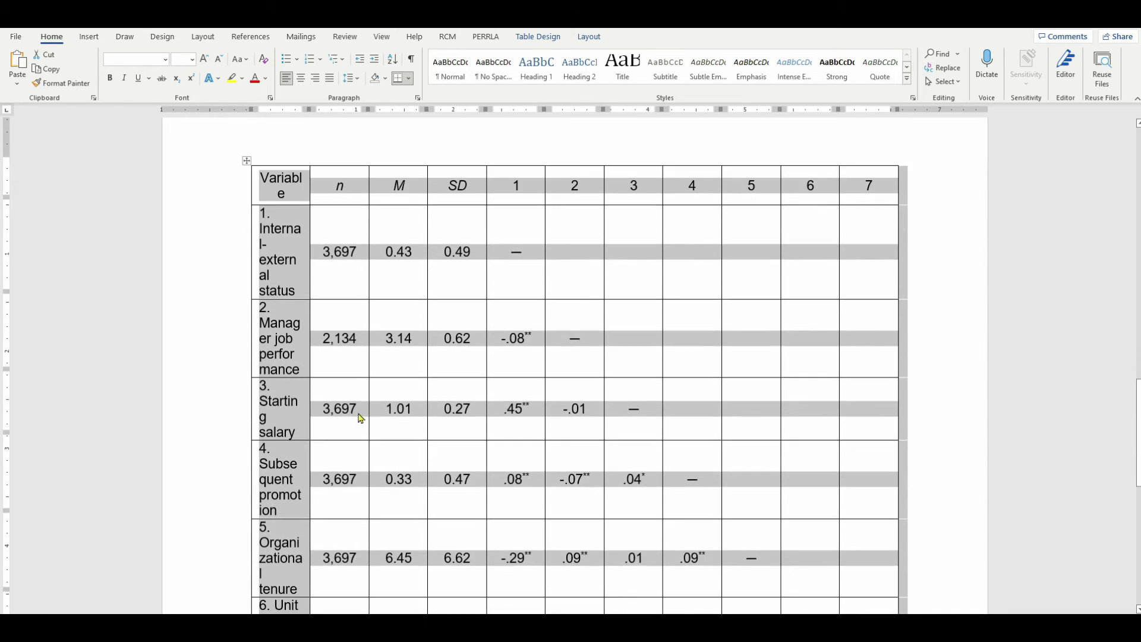
{"action": "scroll", "coordinate": [359, 416], "scroll_direction": "down", "scroll_amount": 5}
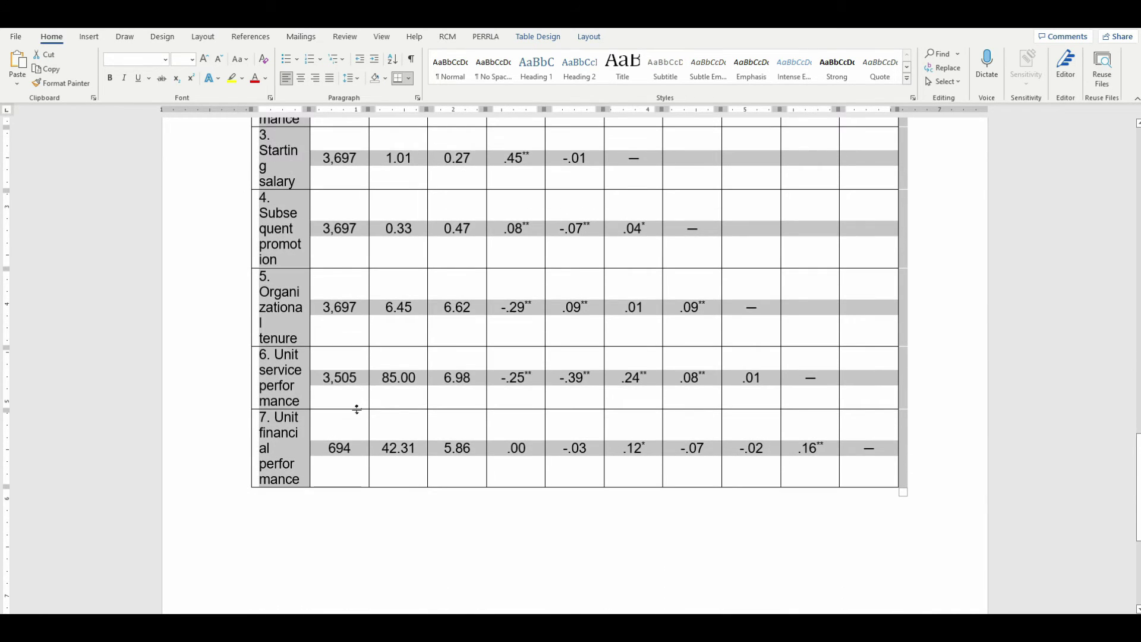
{"action": "scroll", "coordinate": [356, 409], "scroll_direction": "up", "scroll_amount": 7}
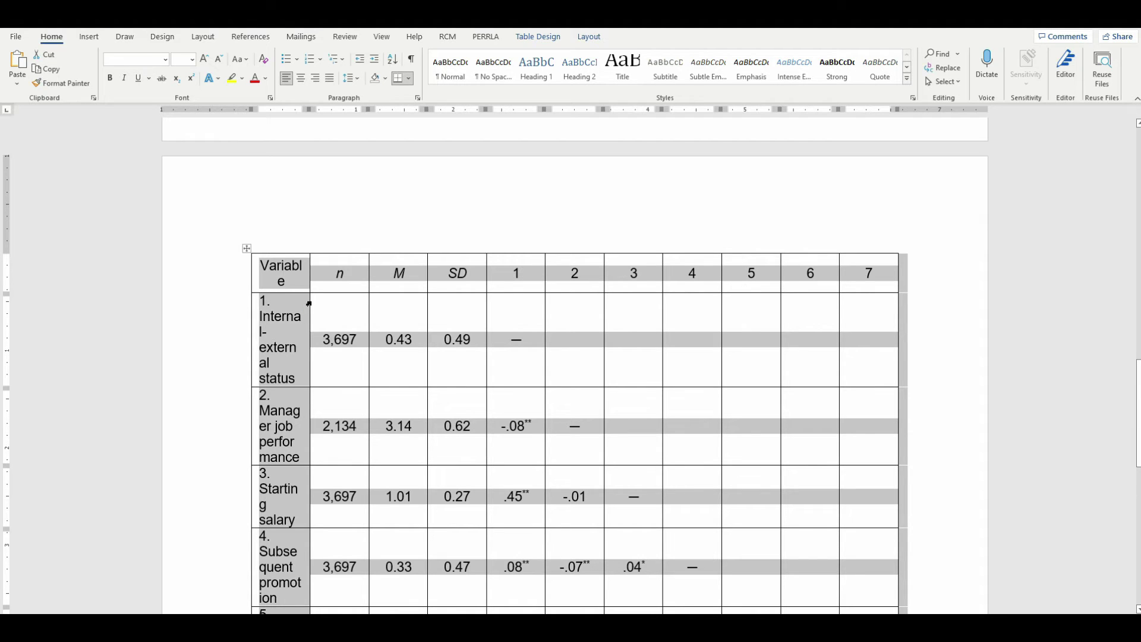
- Drag the column borders to widen the Variable, n and M columns
{"action": "left_click", "coordinate": [308, 277]}
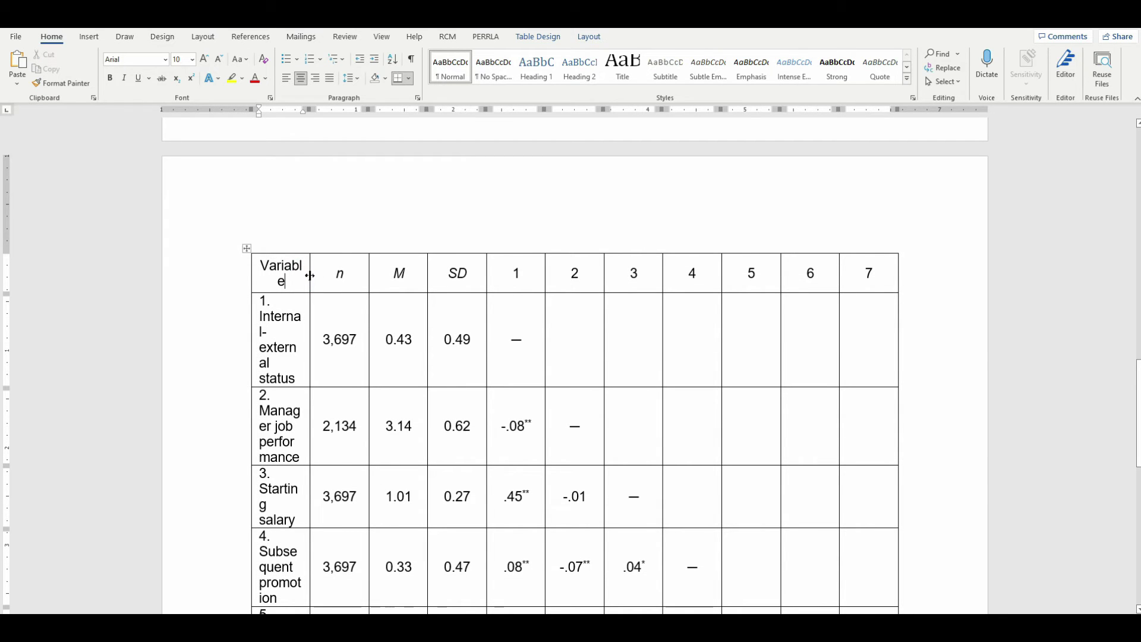
{"action": "left_click_drag", "start_coordinate": [310, 276], "coordinate": [350, 277]}
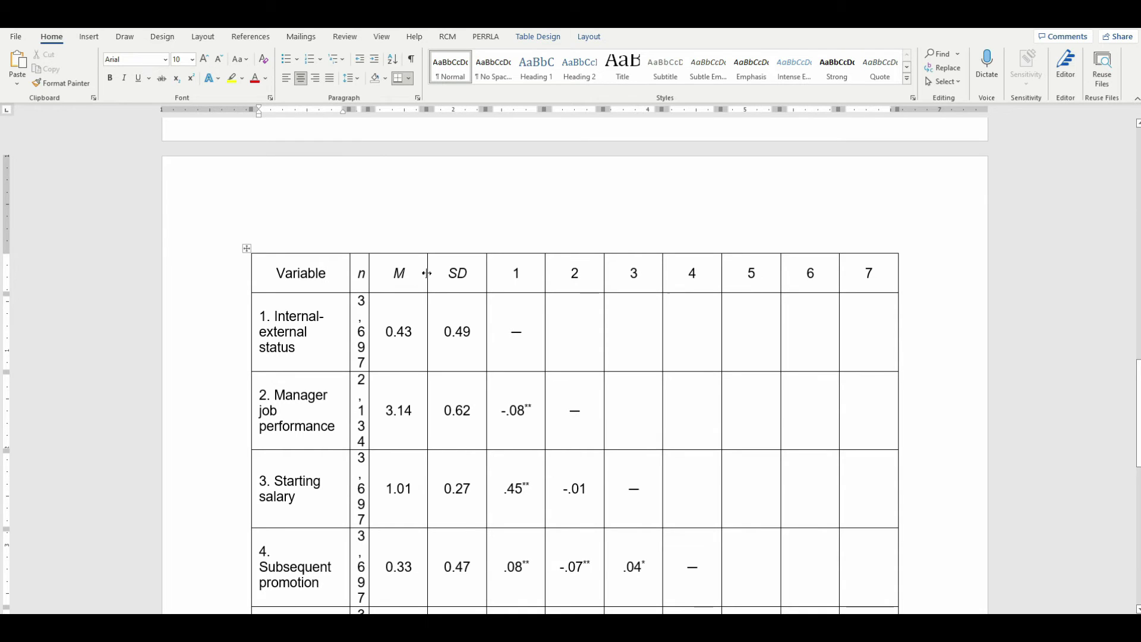
{"action": "left_click_drag", "start_coordinate": [427, 274], "coordinate": [449, 275]}
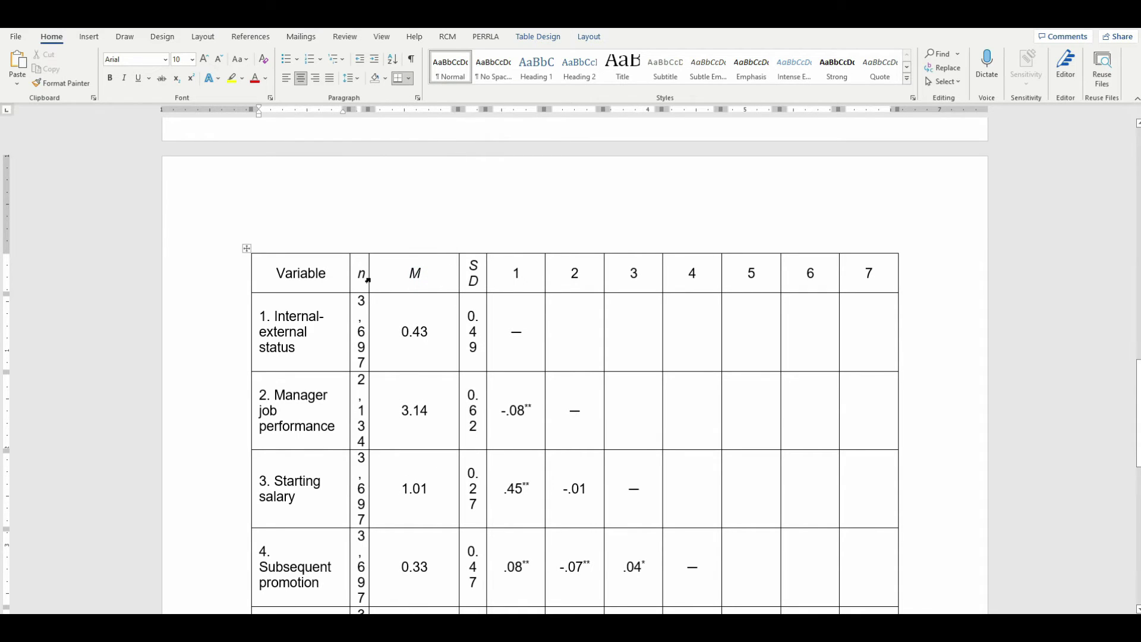
{"action": "left_click_drag", "start_coordinate": [368, 280], "coordinate": [412, 280]}
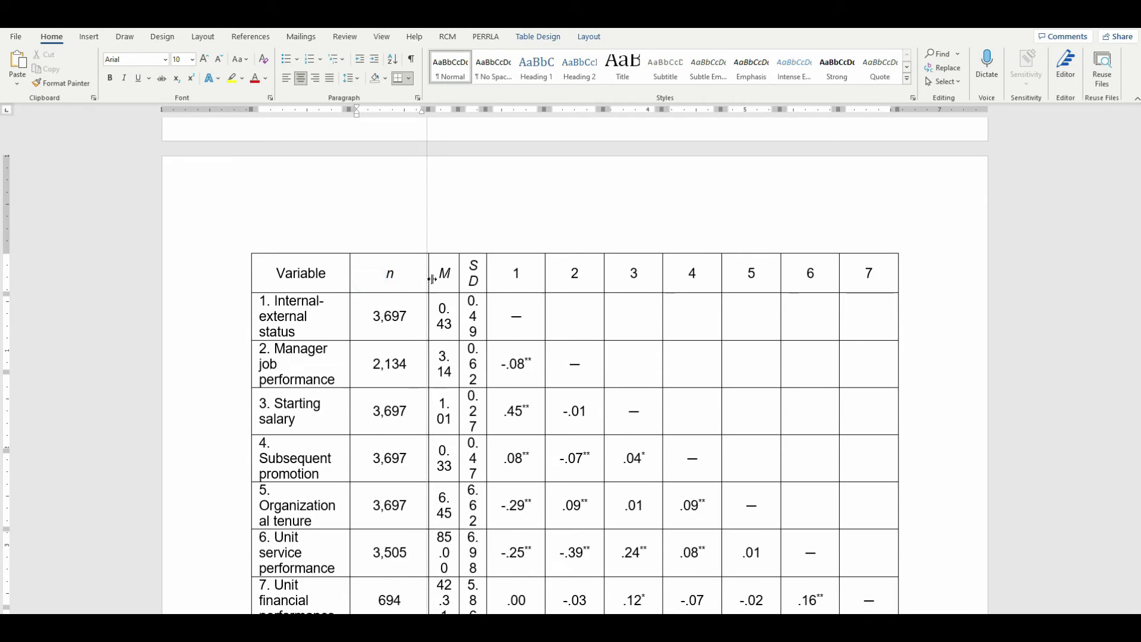
{"action": "left_click_drag", "start_coordinate": [432, 279], "coordinate": [430, 280]}
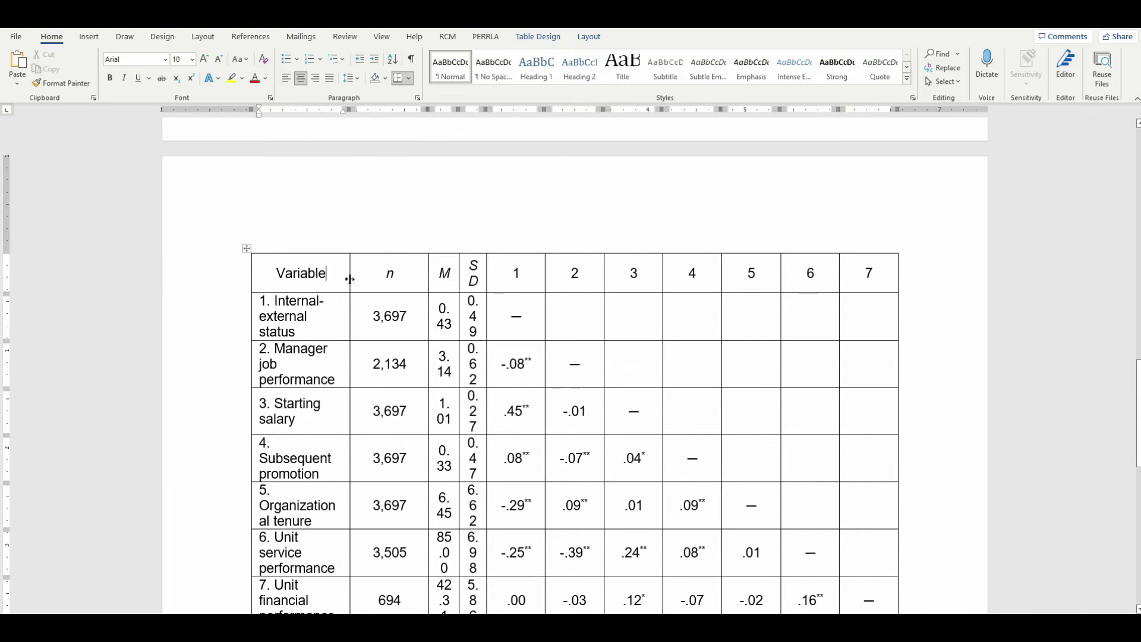
{"action": "left_click_drag", "start_coordinate": [350, 279], "coordinate": [392, 275]}
{"action": "scroll", "coordinate": [382, 296], "scroll_direction": "down", "scroll_amount": 2}
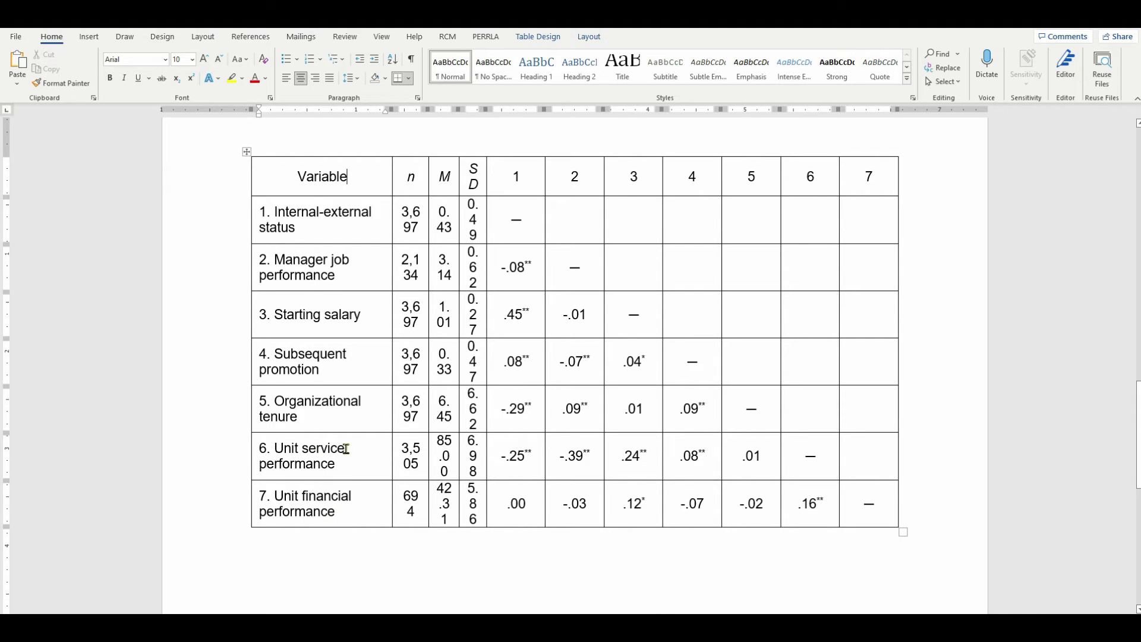
{"action": "scroll", "coordinate": [356, 416], "scroll_direction": "up", "scroll_amount": 2}
- Auto-fit the SD, 1, M and n columns, then widen the Variable column so names fit
{"action": "left_click_drag", "start_coordinate": [486, 282], "coordinate": [515, 278]}
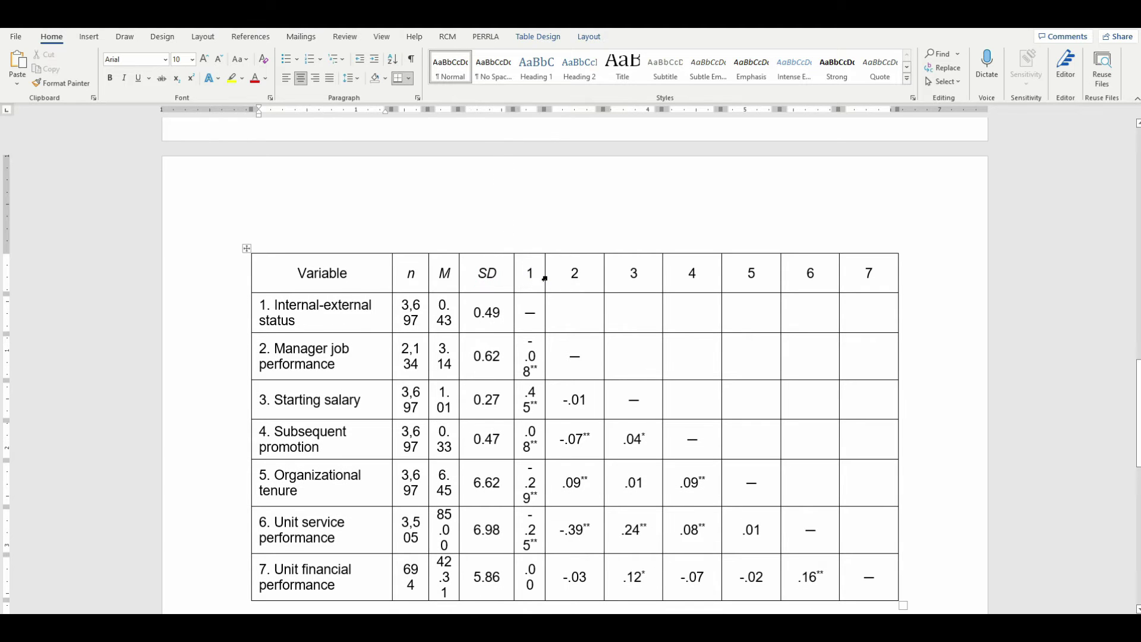
{"action": "double_click", "coordinate": [545, 277]}
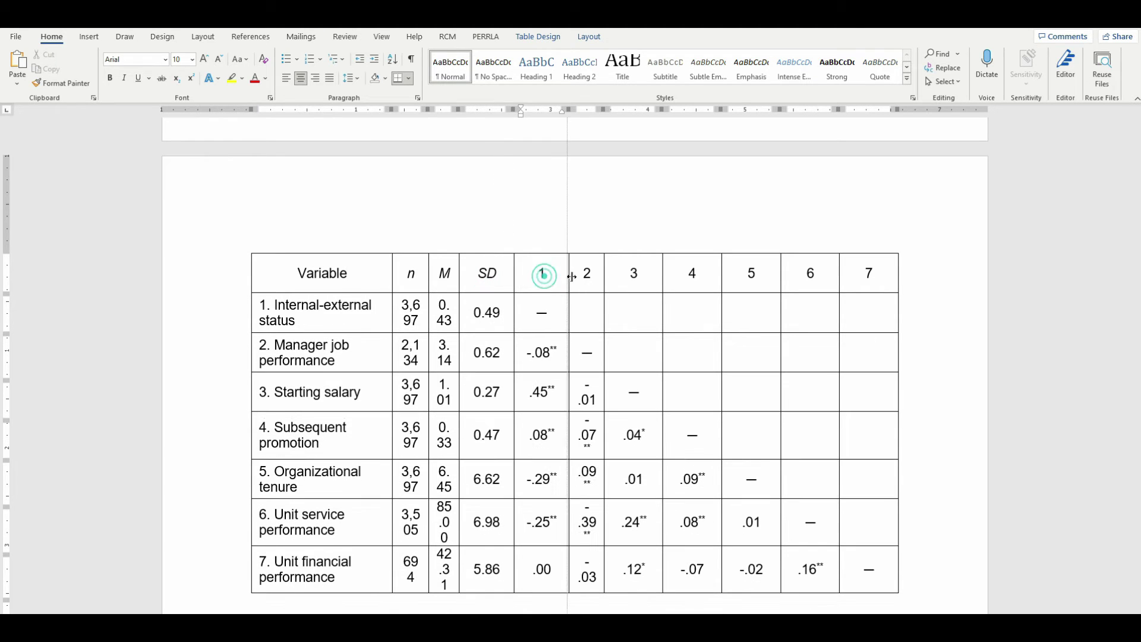
{"action": "double_click", "coordinate": [514, 276]}
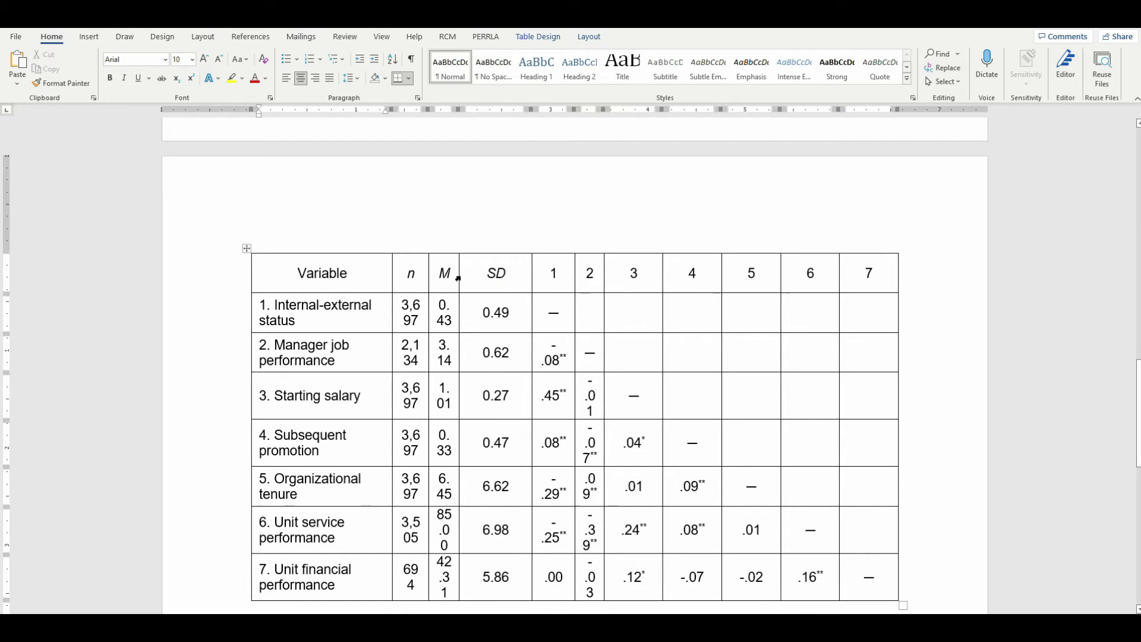
{"action": "double_click", "coordinate": [460, 276]}
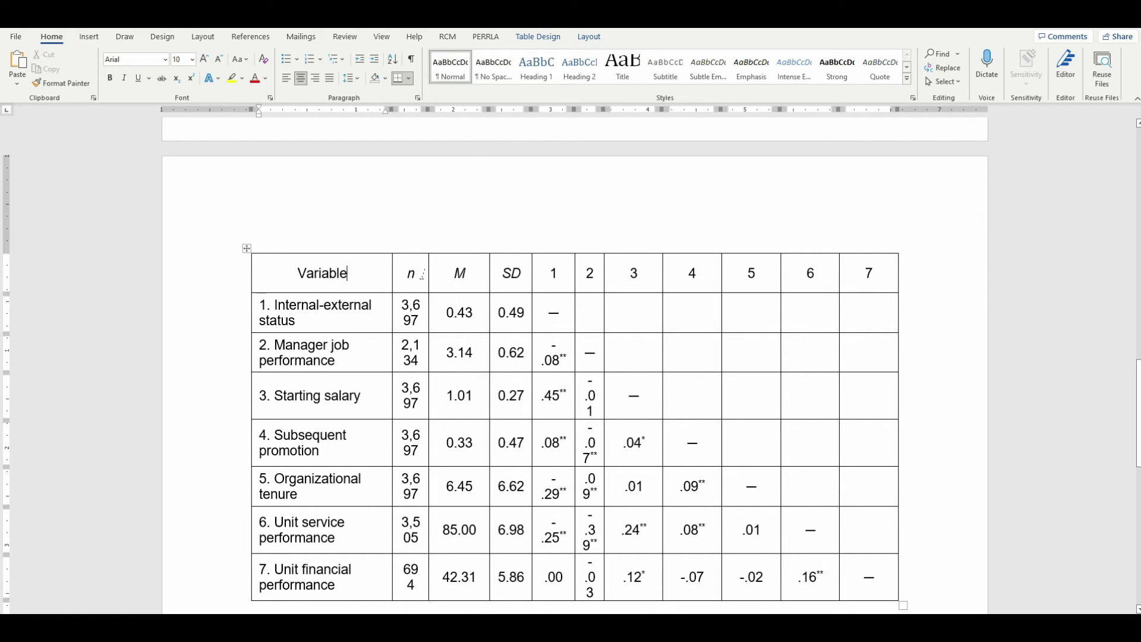
{"action": "double_click", "coordinate": [428, 275]}
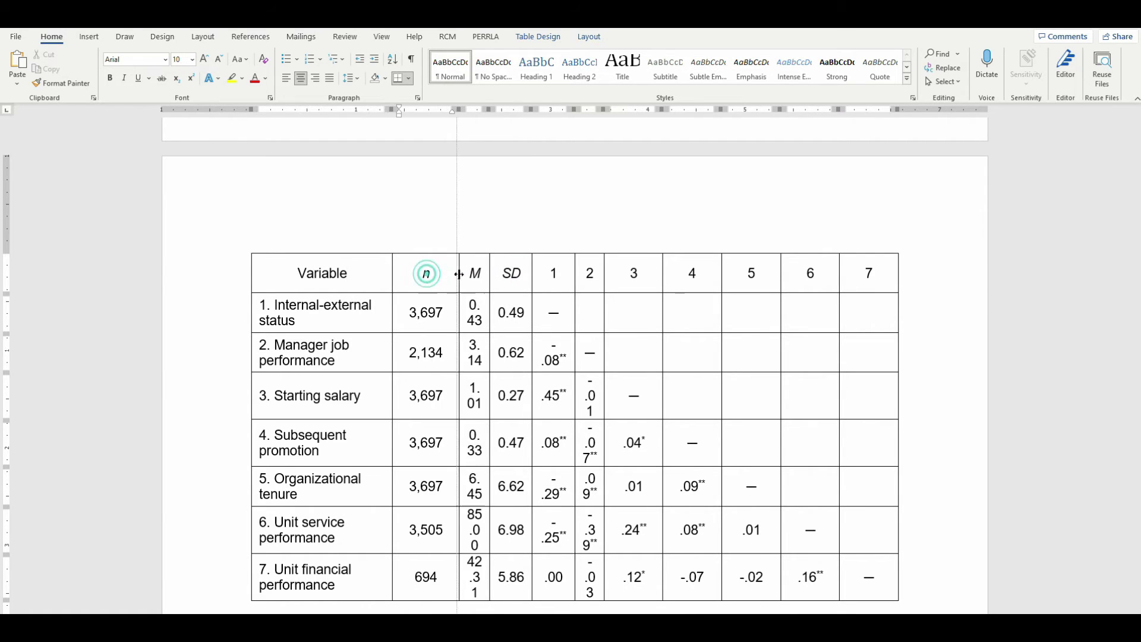
{"action": "left_click_drag", "start_coordinate": [392, 275], "coordinate": [422, 277]}
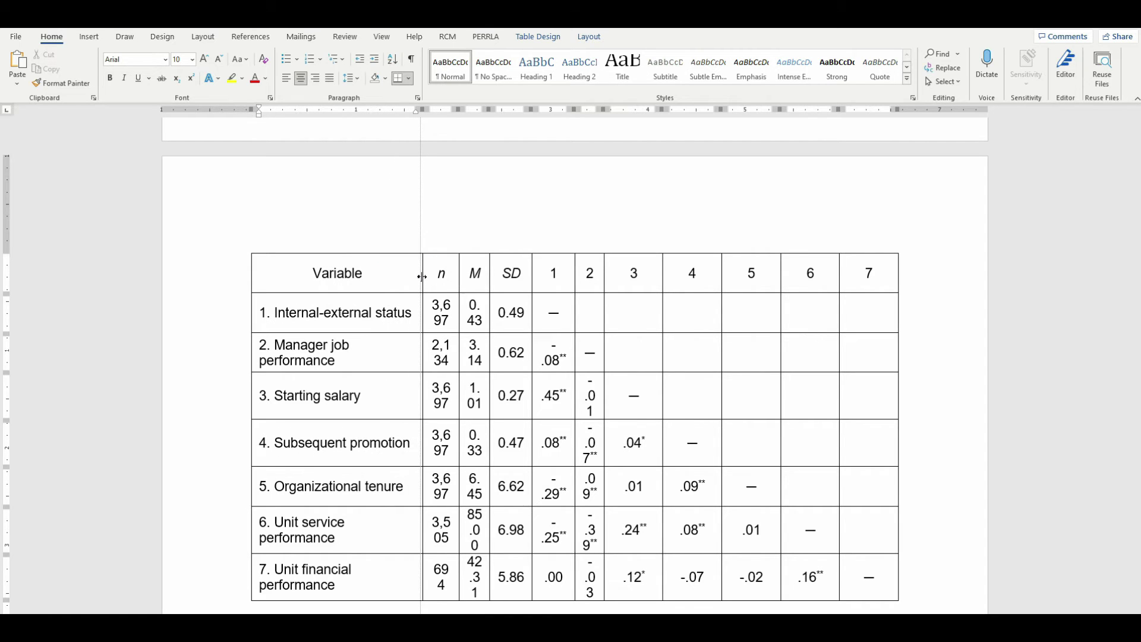
{"action": "left_click_drag", "start_coordinate": [422, 277], "coordinate": [422, 277]}
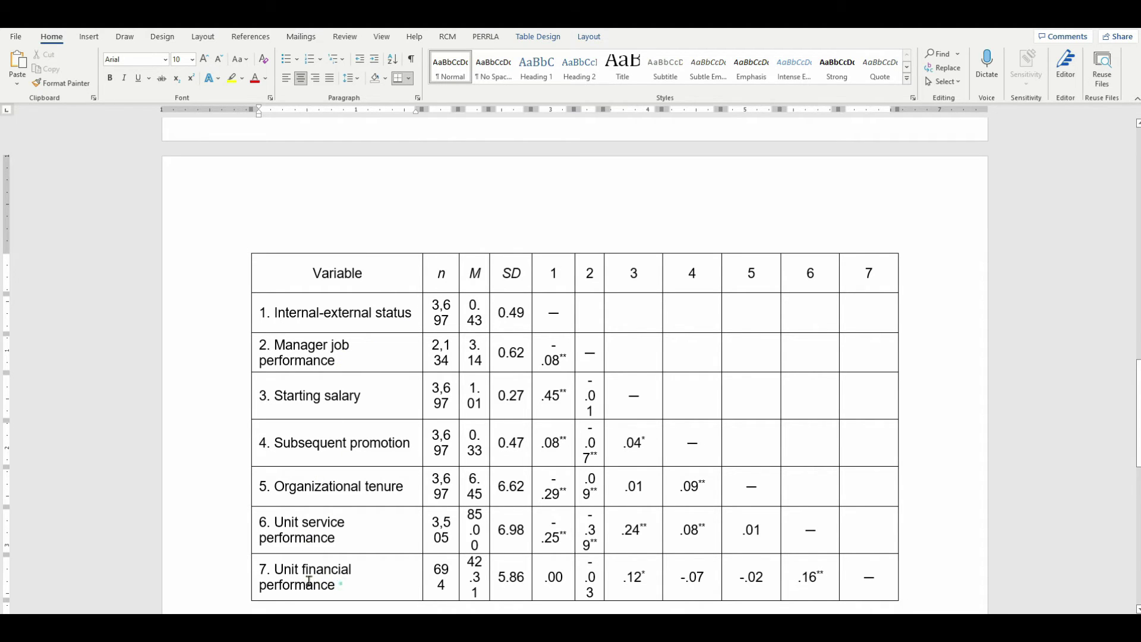
- Select the cells from the n header through the last table cell
{"action": "left_click_drag", "start_coordinate": [351, 587], "coordinate": [260, 572]}
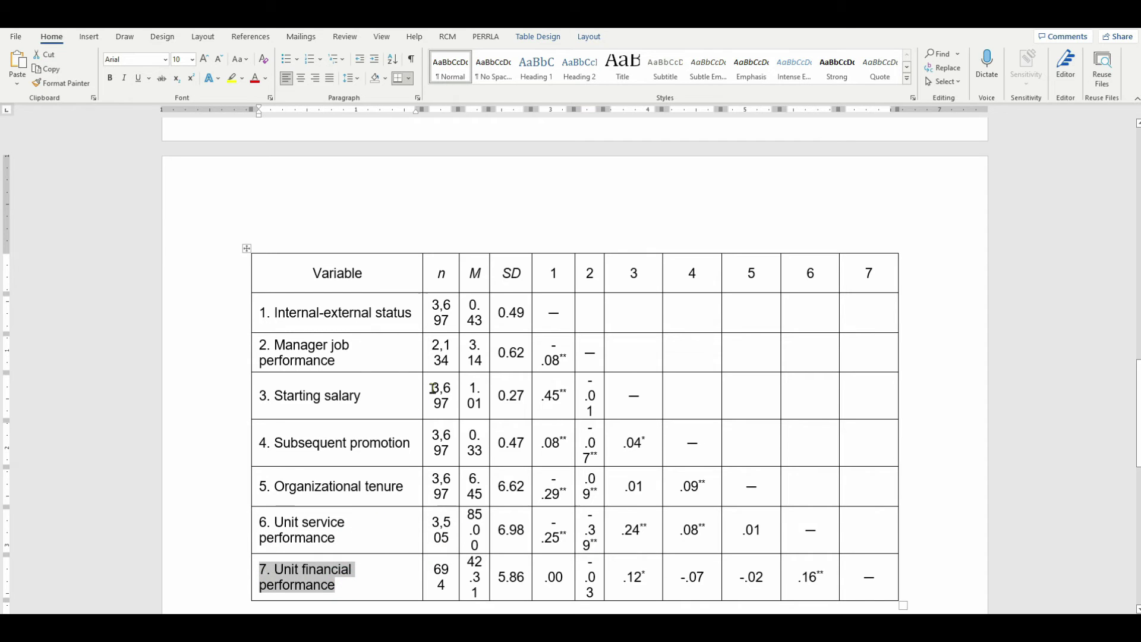
{"action": "scroll", "coordinate": [426, 372], "scroll_direction": "down", "scroll_amount": 1}
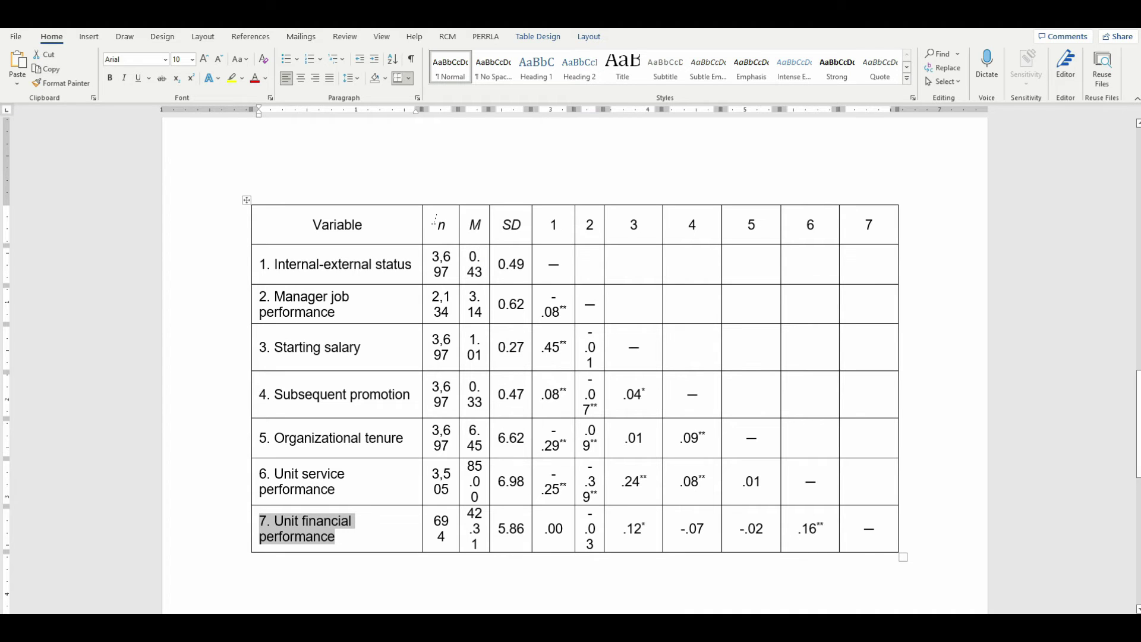
{"action": "left_click_drag", "start_coordinate": [435, 221], "coordinate": [867, 537]}
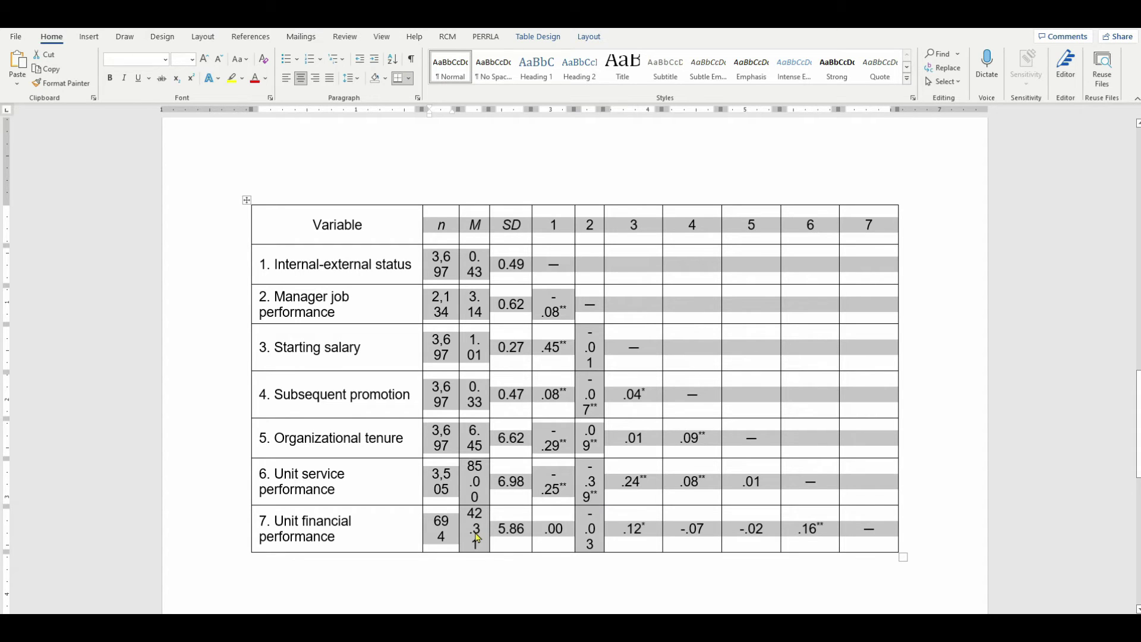
- Distribute the selected columns evenly and check the 3,697 value in row 4
{"action": "right_click", "coordinate": [556, 313]}
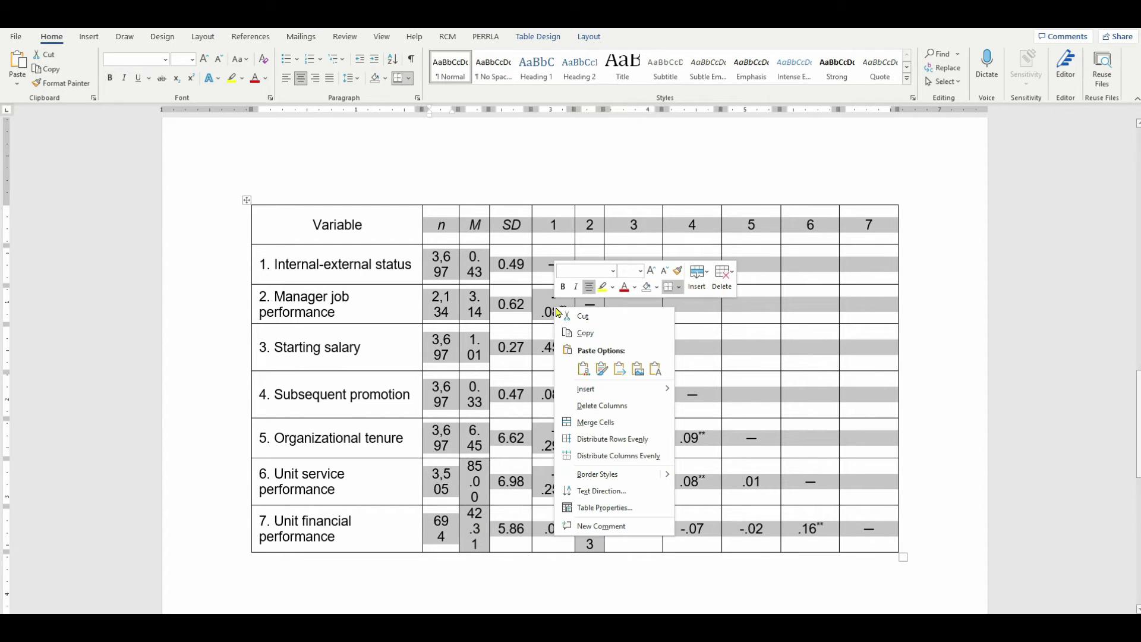
{"action": "left_click", "coordinate": [591, 456]}
{"action": "left_click", "coordinate": [552, 510]}
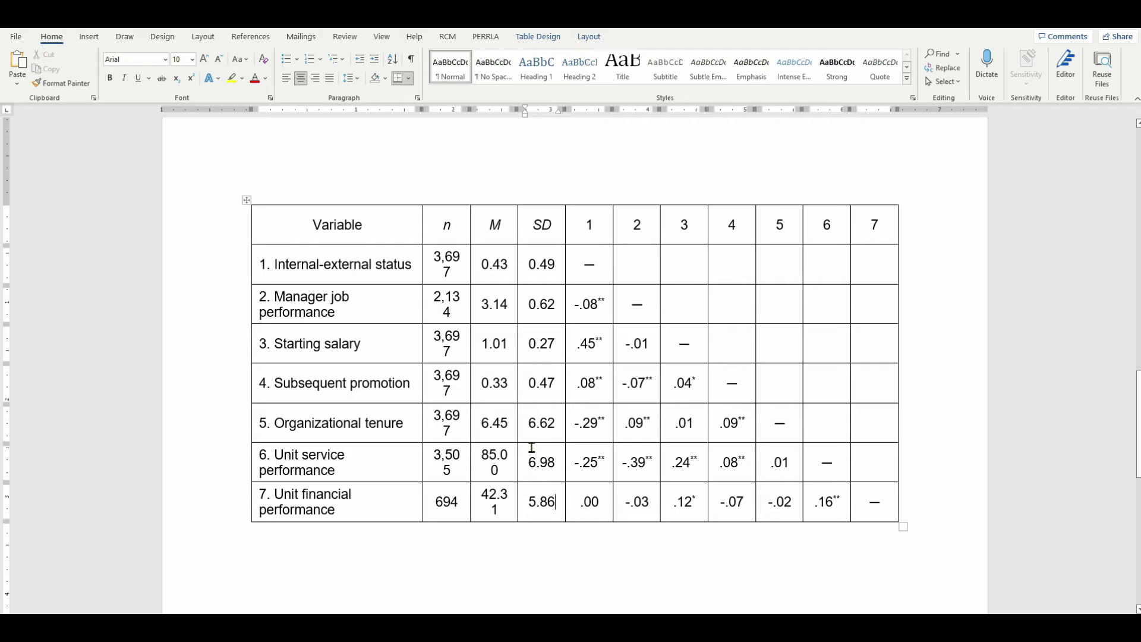
{"action": "double_click", "coordinate": [451, 391]}
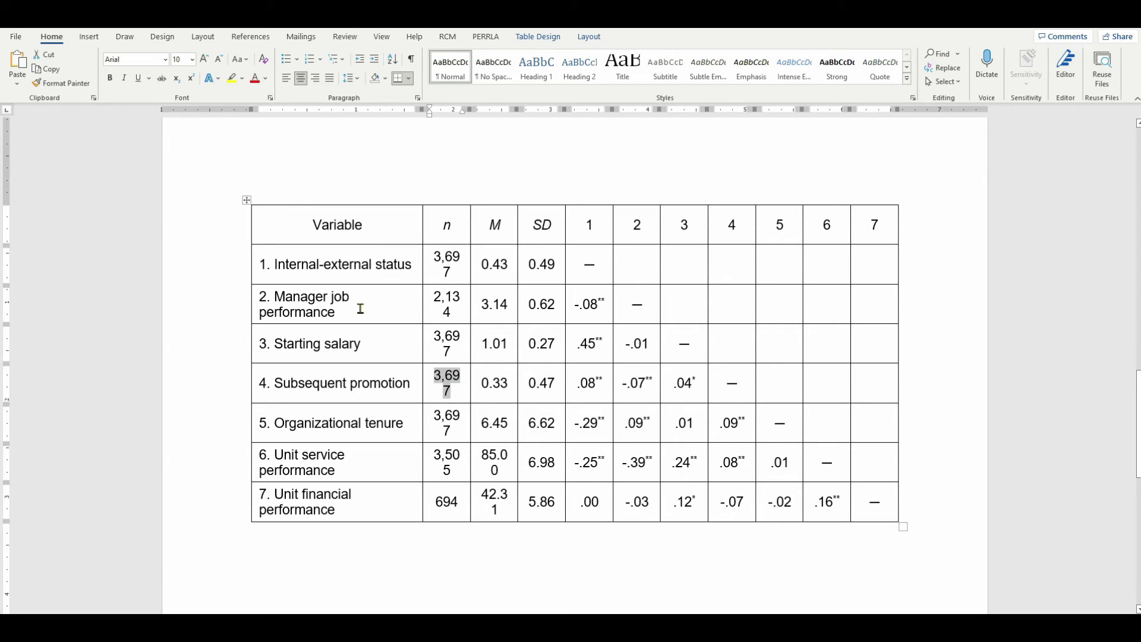
- Narrow the Variable column and make columns n through 7 equal width again
{"action": "left_click", "coordinate": [433, 226]}
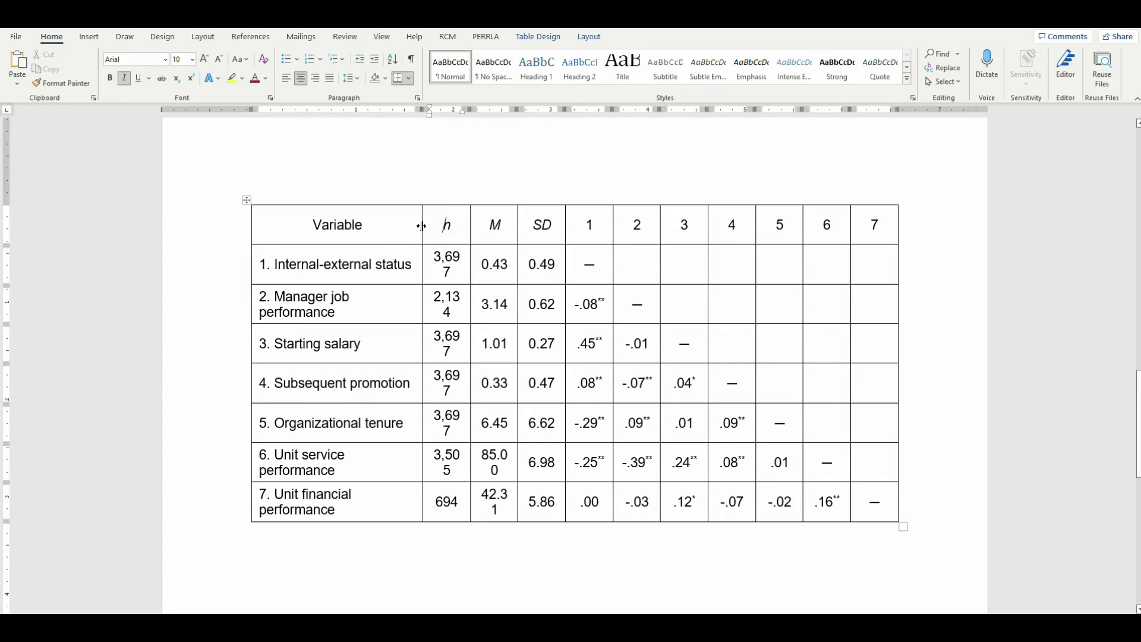
{"action": "left_click_drag", "start_coordinate": [422, 226], "coordinate": [871, 502]}
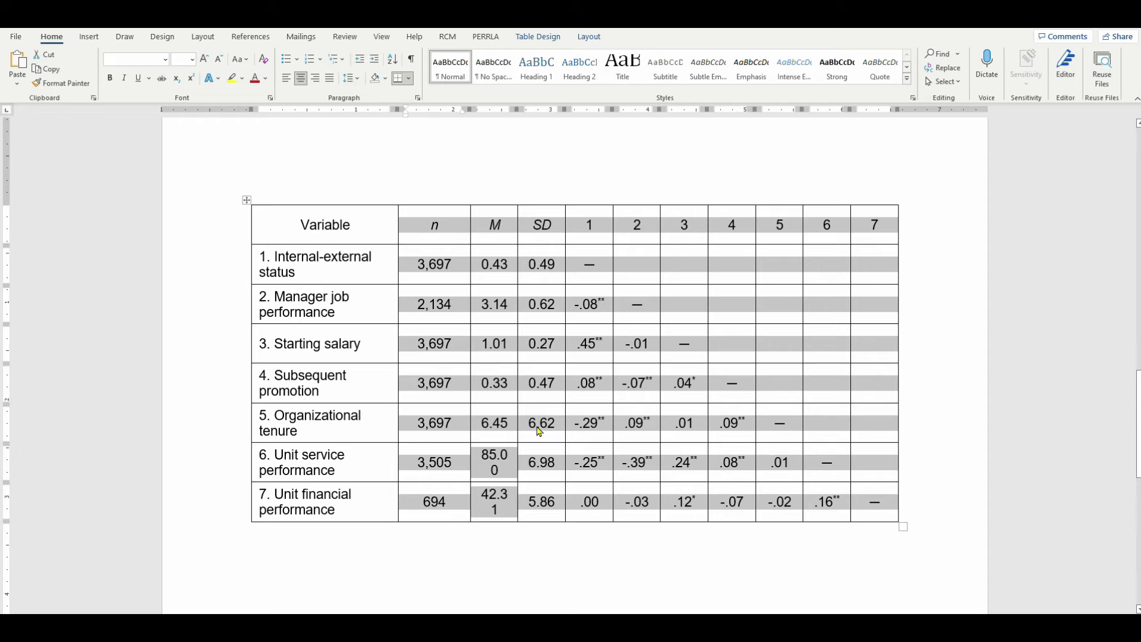
{"action": "right_click", "coordinate": [443, 312]}
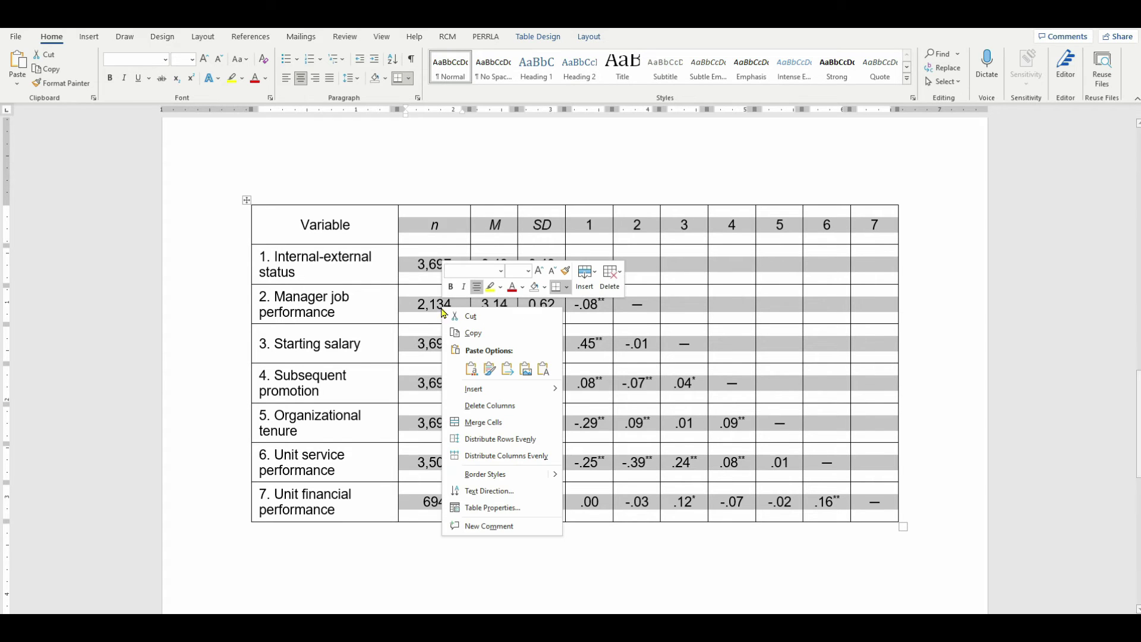
{"action": "left_click", "coordinate": [524, 457]}
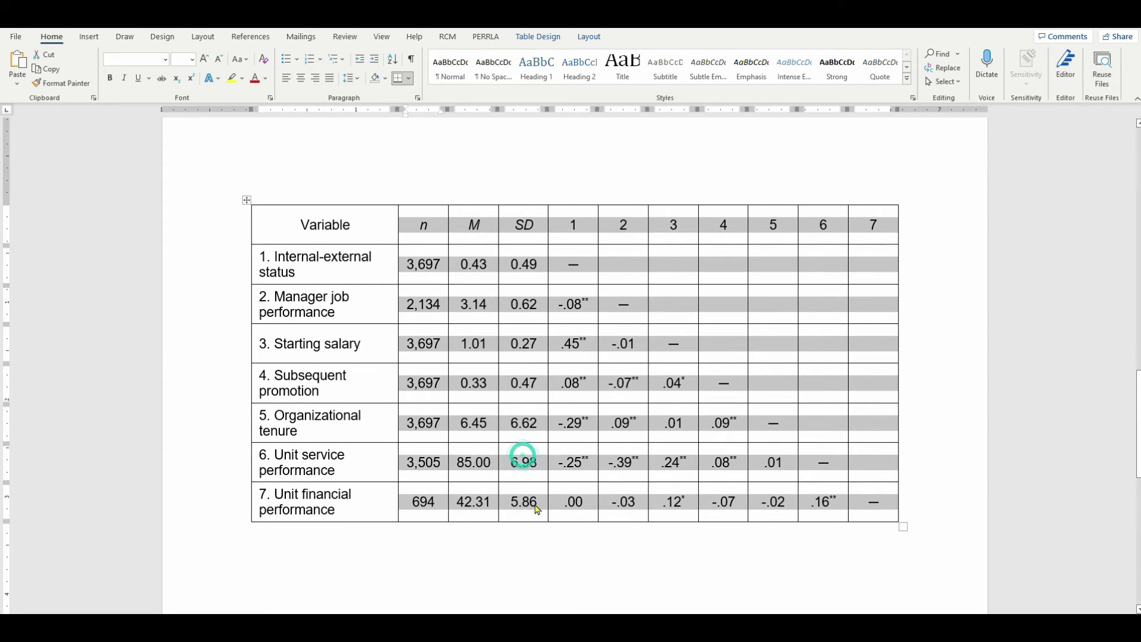
{"action": "left_click", "coordinate": [515, 539]}
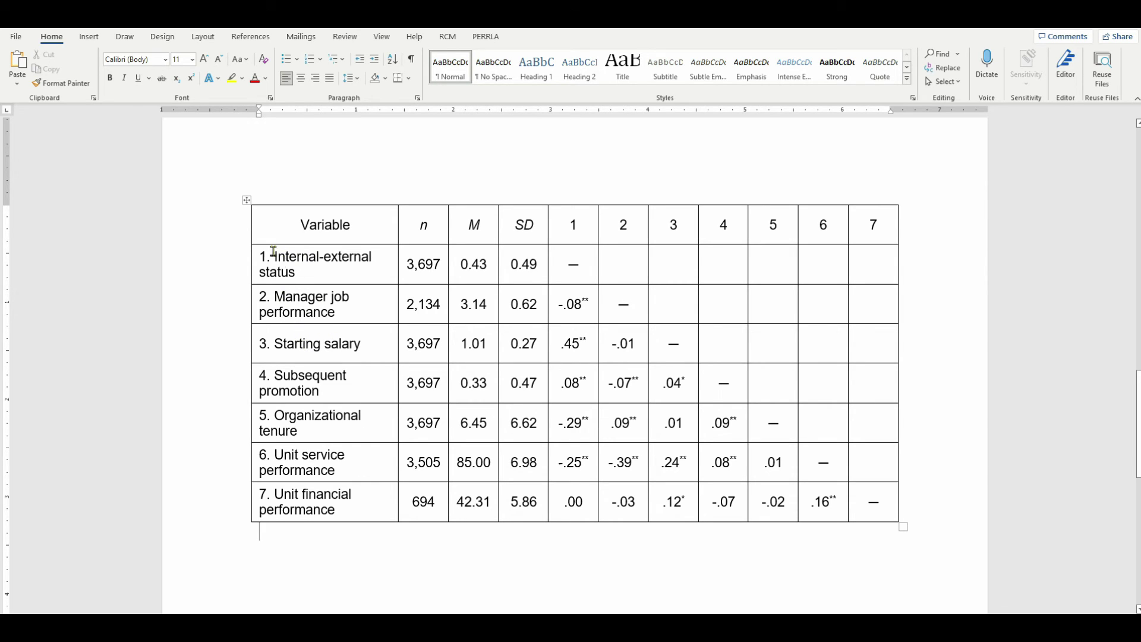
- Remove all borders from the correlation table
{"action": "left_click", "coordinate": [246, 200]}
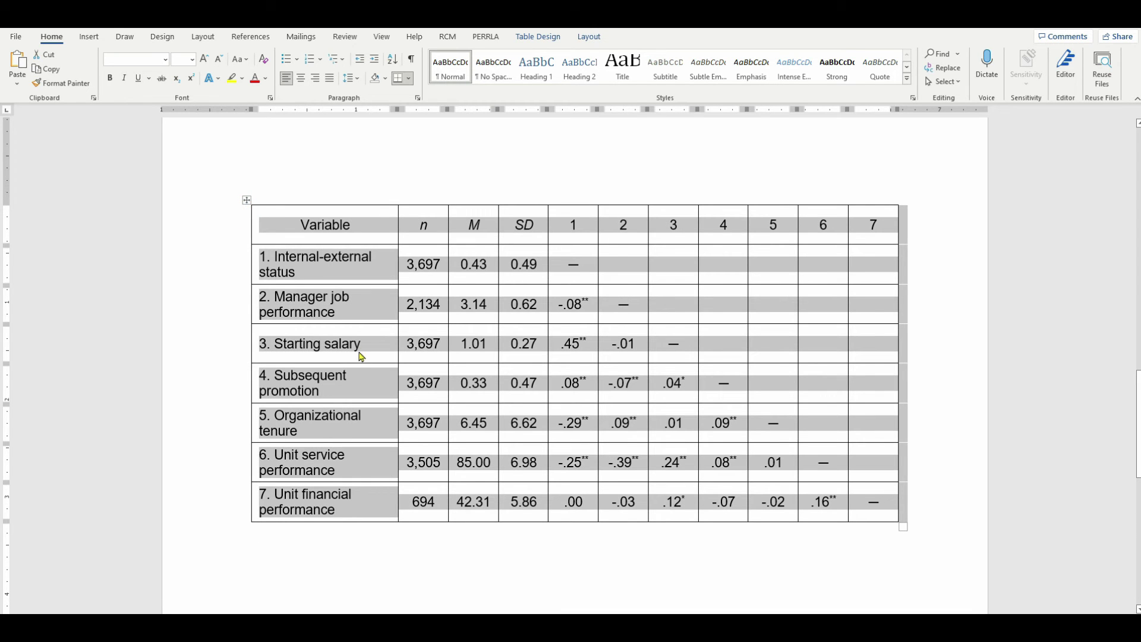
{"action": "left_click", "coordinate": [590, 36]}
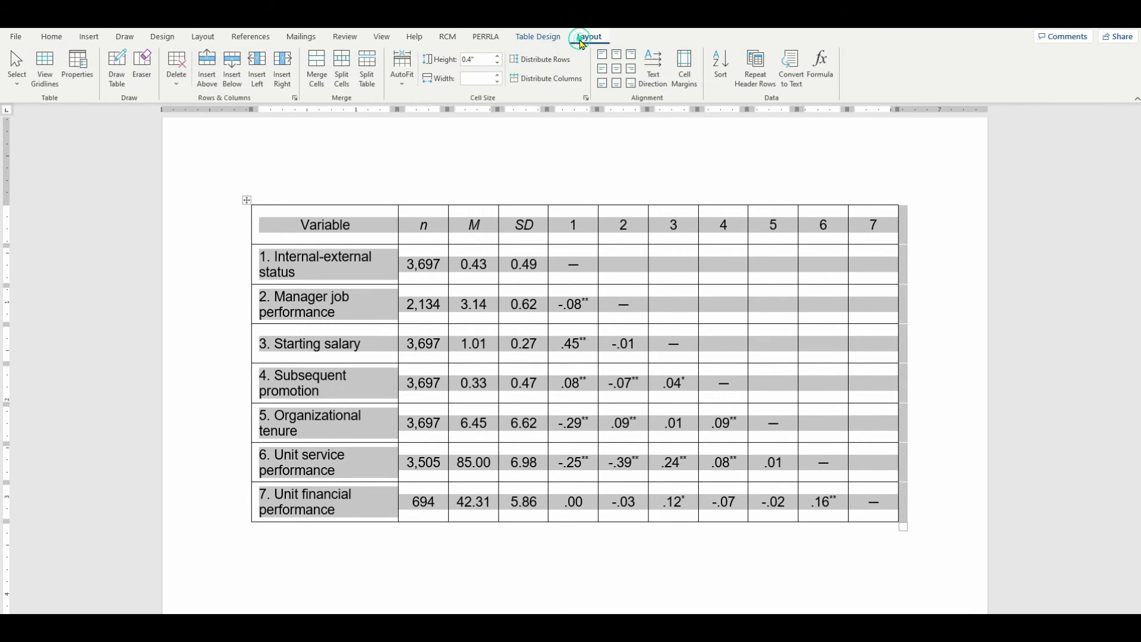
{"action": "left_click", "coordinate": [552, 39]}
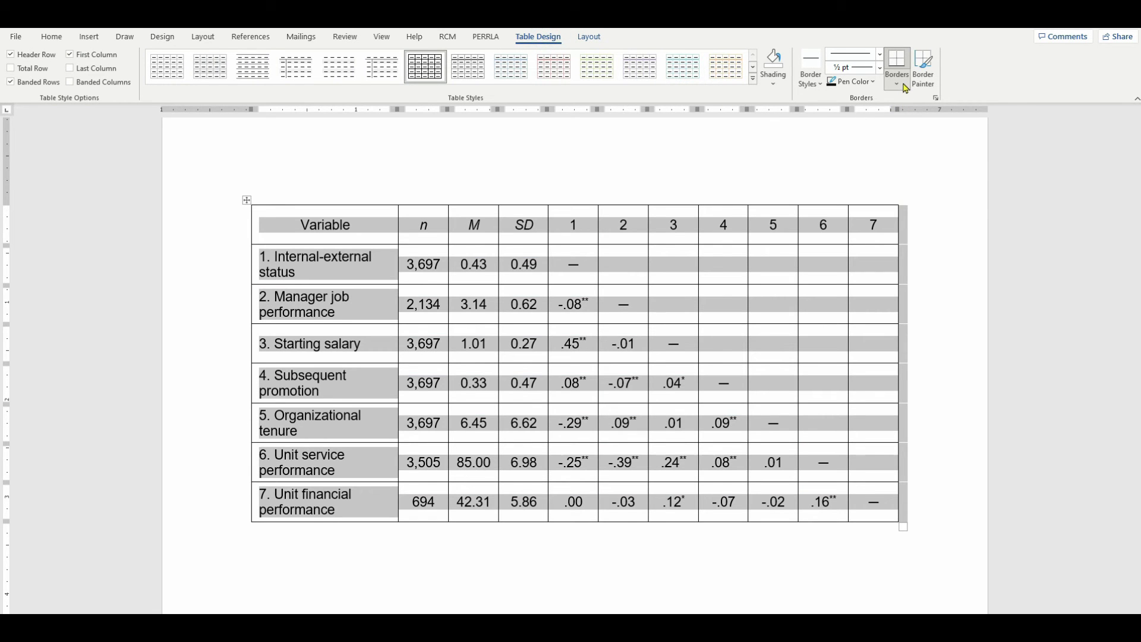
{"action": "left_click", "coordinate": [905, 88]}
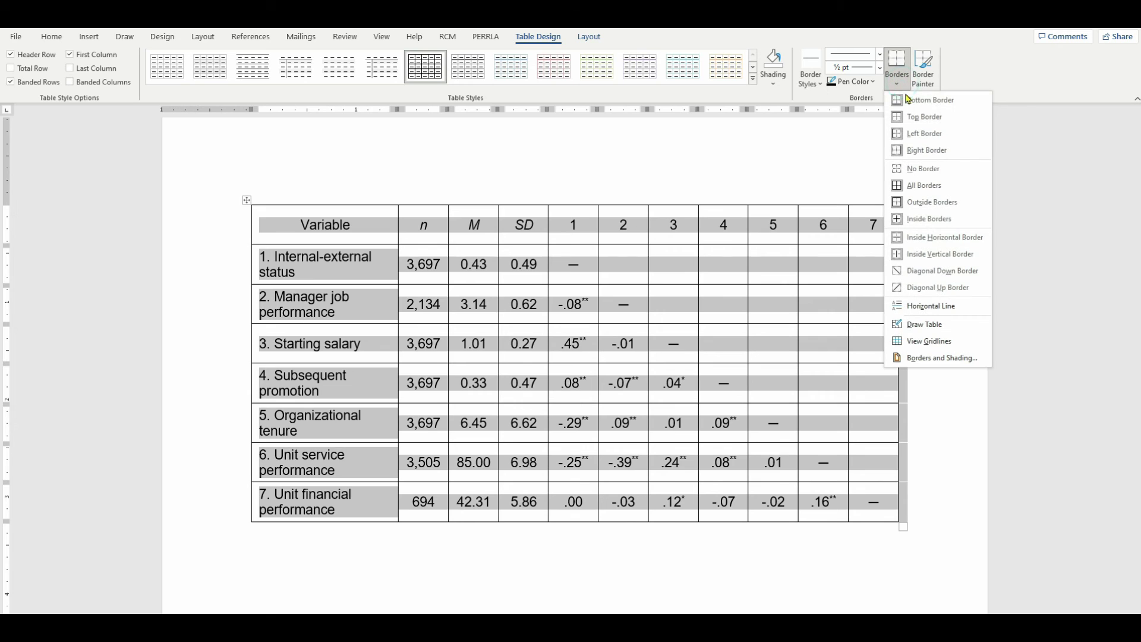
{"action": "left_click", "coordinate": [919, 173]}
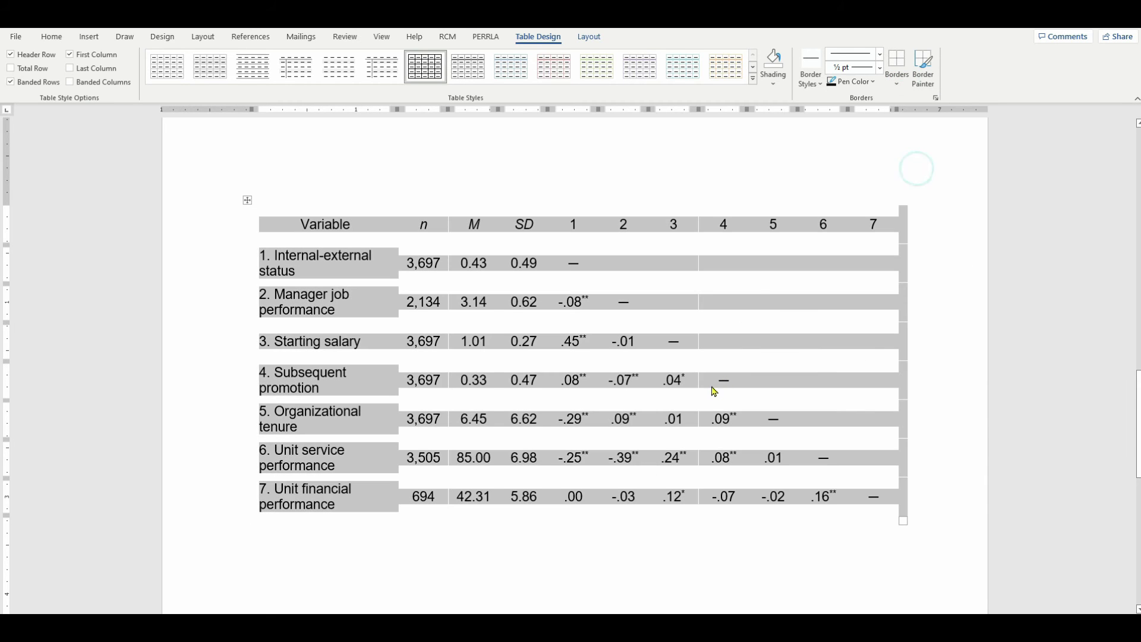
{"action": "left_click", "coordinate": [303, 221]}
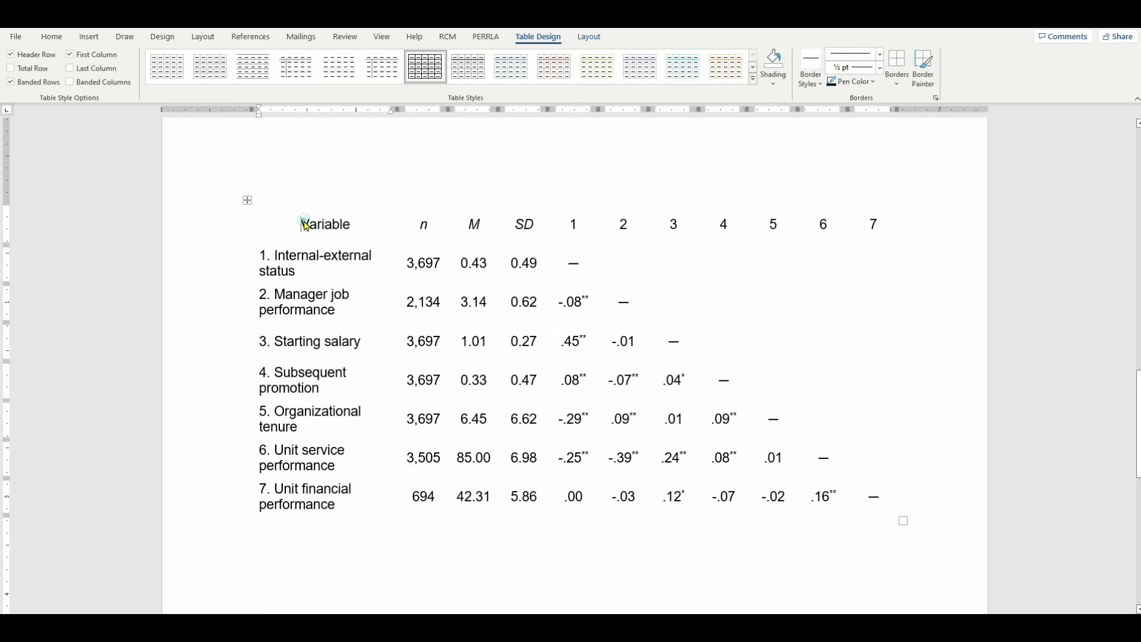
- Add a bottom border and a top border to the whole table
{"action": "left_click", "coordinate": [248, 201]}
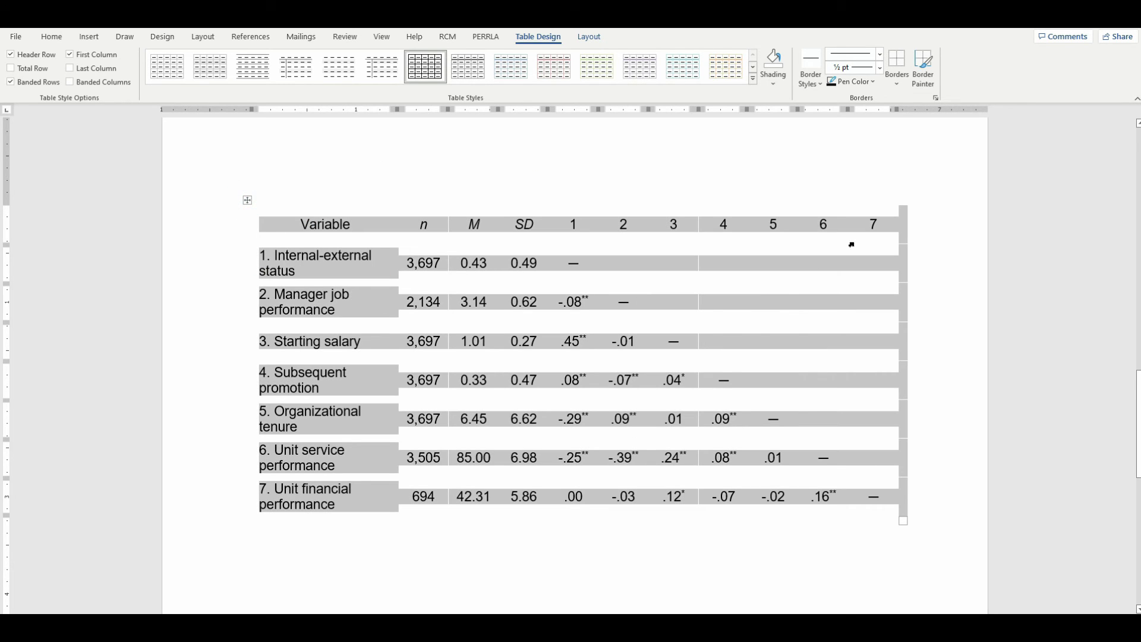
{"action": "left_click", "coordinate": [899, 82]}
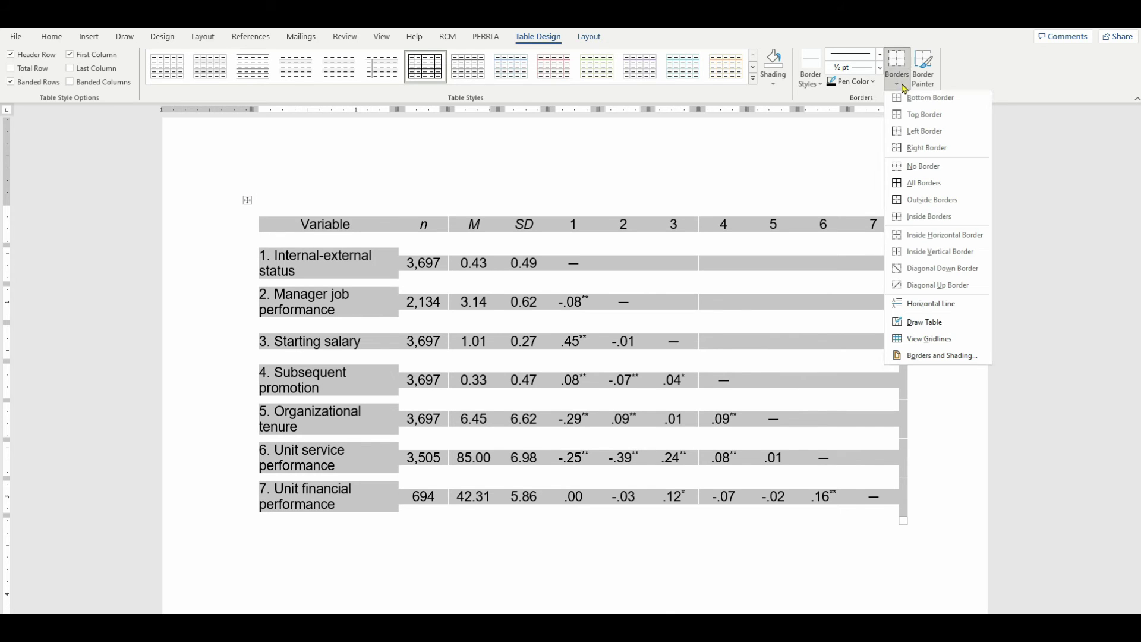
{"action": "left_click", "coordinate": [907, 101]}
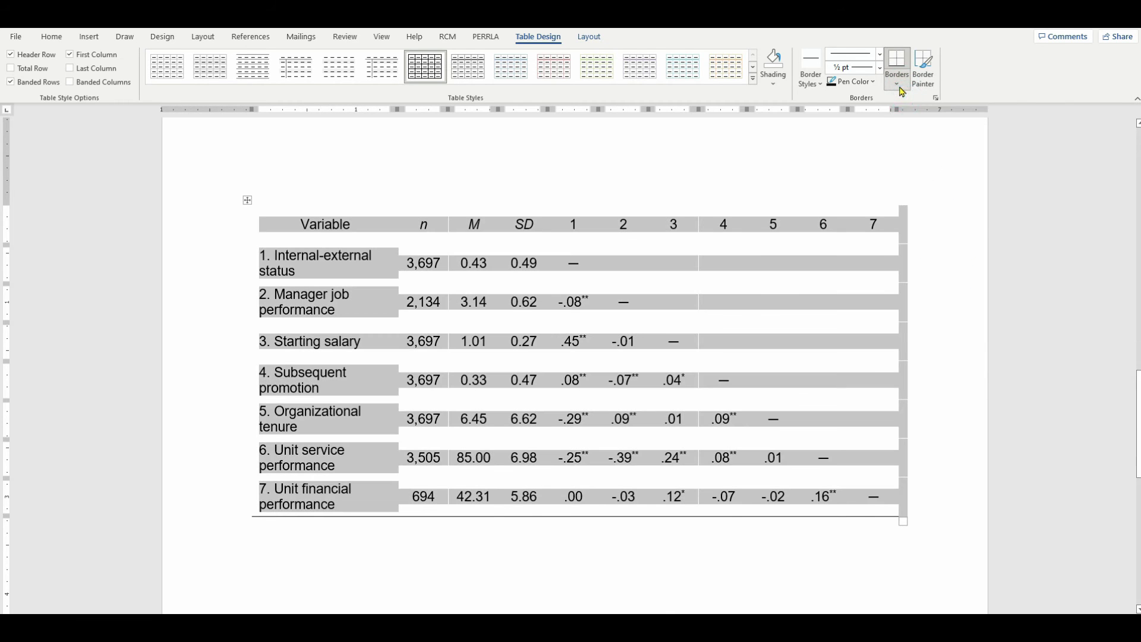
{"action": "left_click", "coordinate": [897, 82]}
{"action": "left_click", "coordinate": [913, 117]}
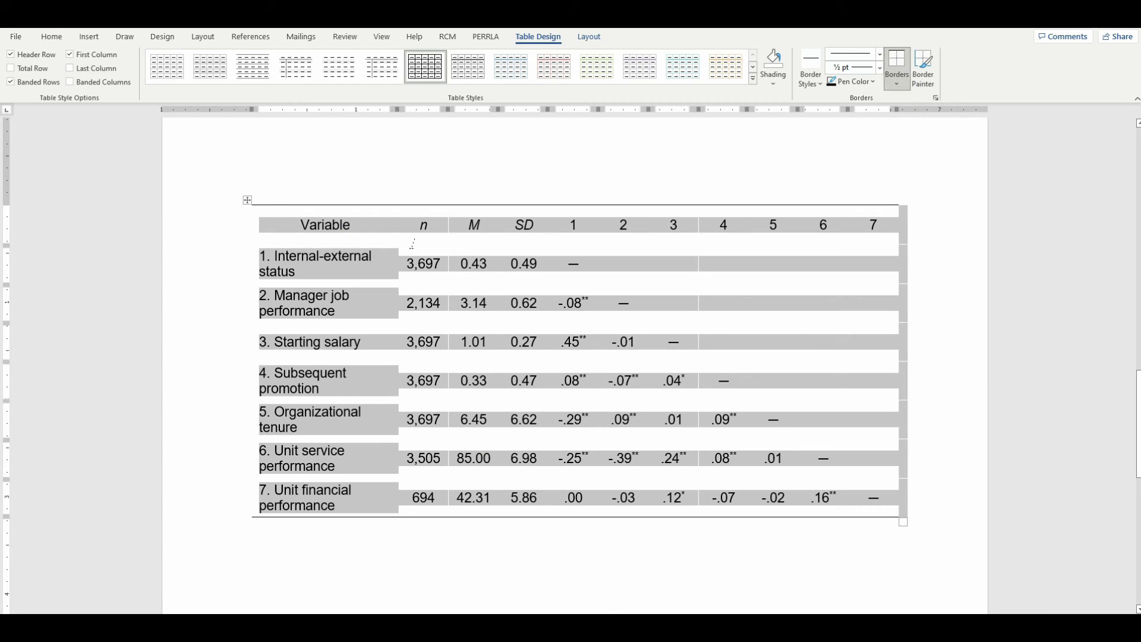
{"action": "left_click", "coordinate": [334, 187]}
- Put a bottom border under the header row from Variable across to 7
{"action": "left_click", "coordinate": [302, 222]}
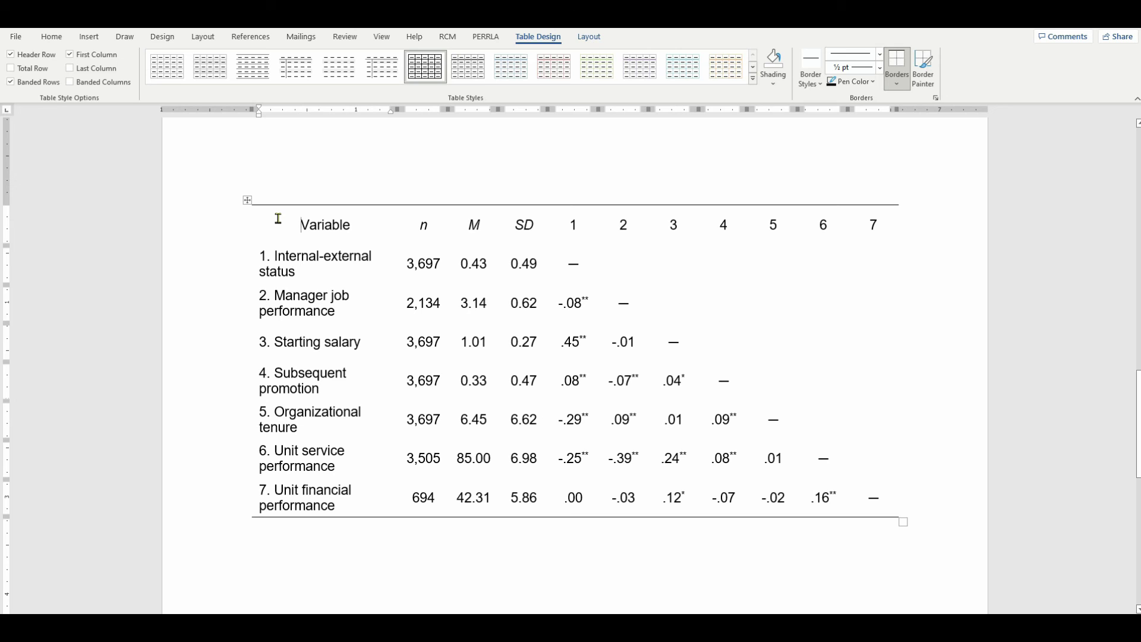
{"action": "mouse_move", "coordinate": [275, 218]}
{"action": "left_mouse_down"}
{"action": "mouse_move", "coordinate": [567, 230]}
{"action": "mouse_move", "coordinate": [872, 223]}
{"action": "left_mouse_up"}
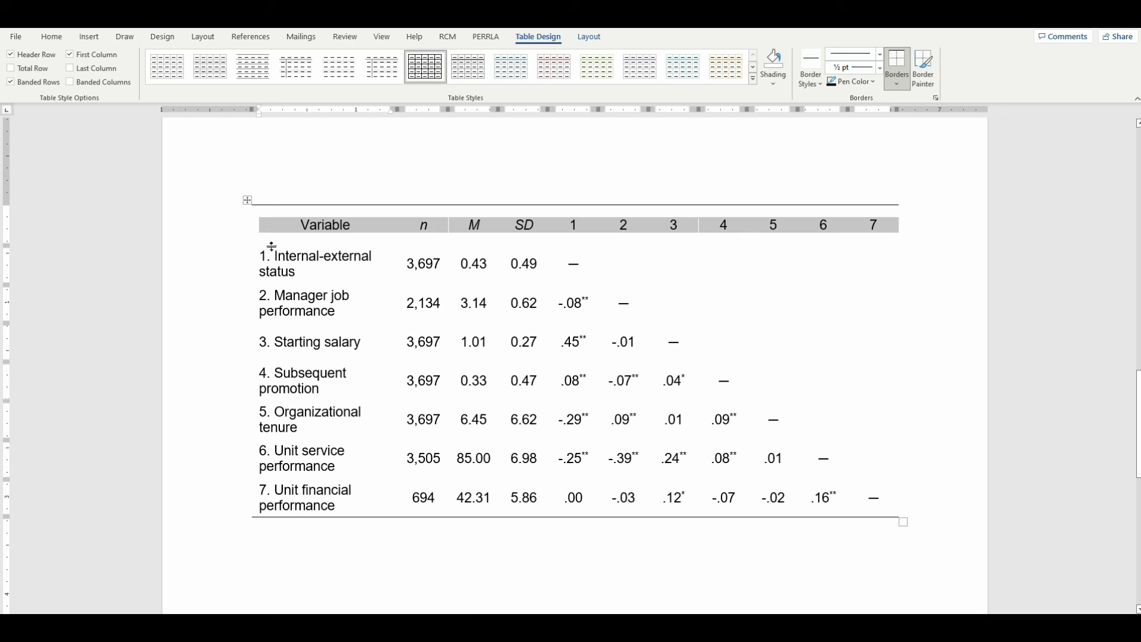
{"action": "left_click", "coordinate": [905, 89]}
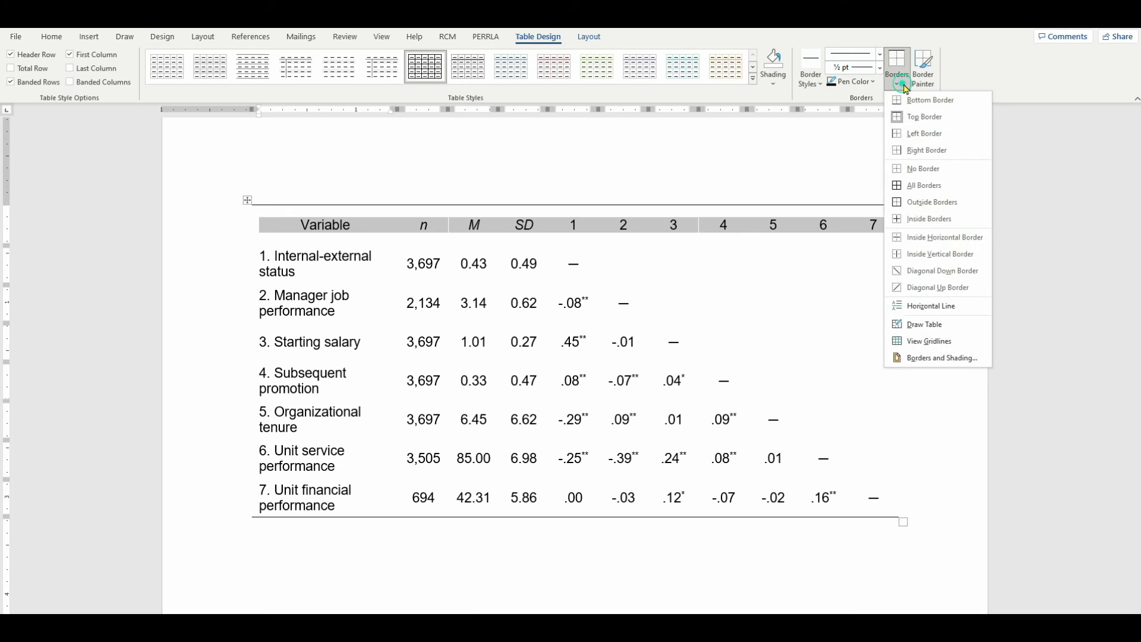
{"action": "left_click", "coordinate": [935, 104]}
{"action": "left_click", "coordinate": [556, 387]}
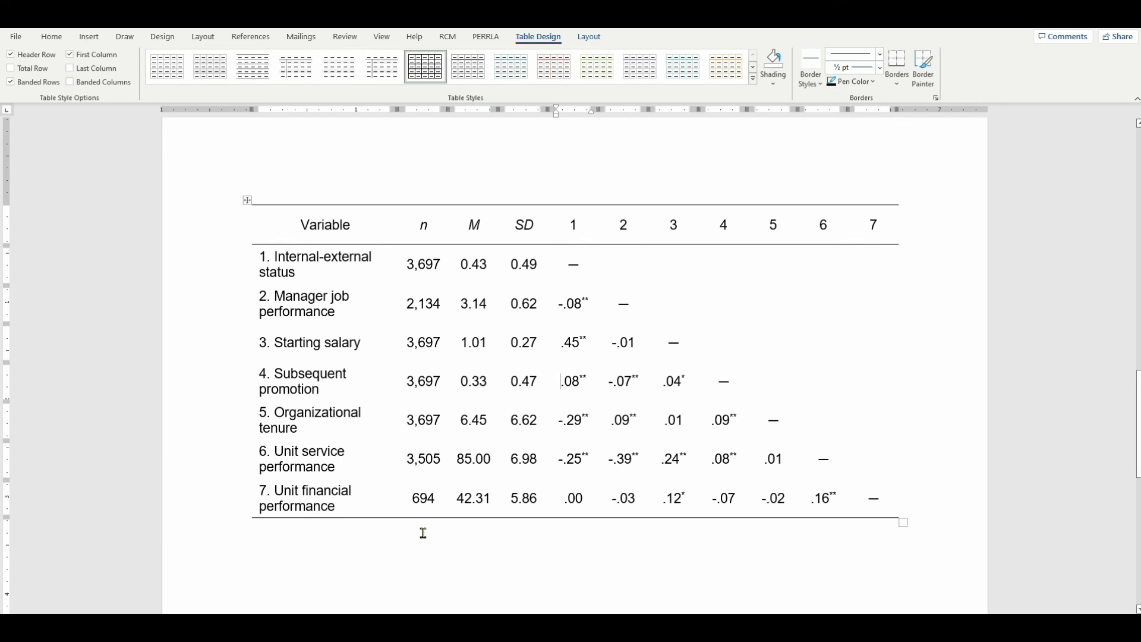
{"action": "scroll", "coordinate": [423, 533], "scroll_direction": "up", "scroll_amount": 12}
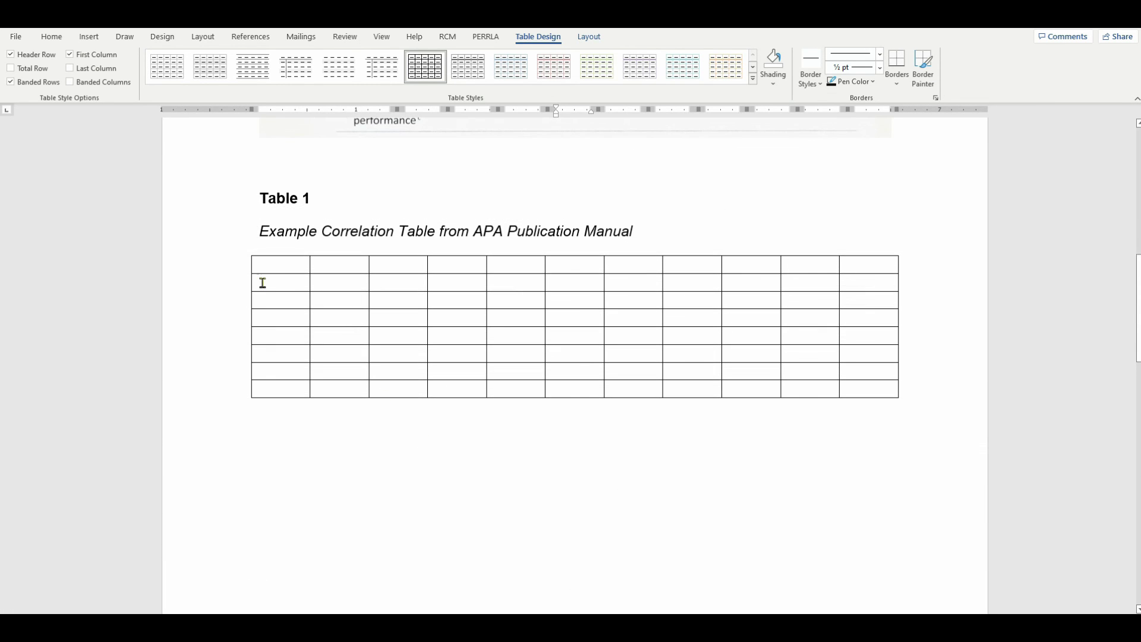
- Delete the empty grid under the second Table 1 caption and put the formatted correlation table there
{"action": "left_click", "coordinate": [263, 263]}
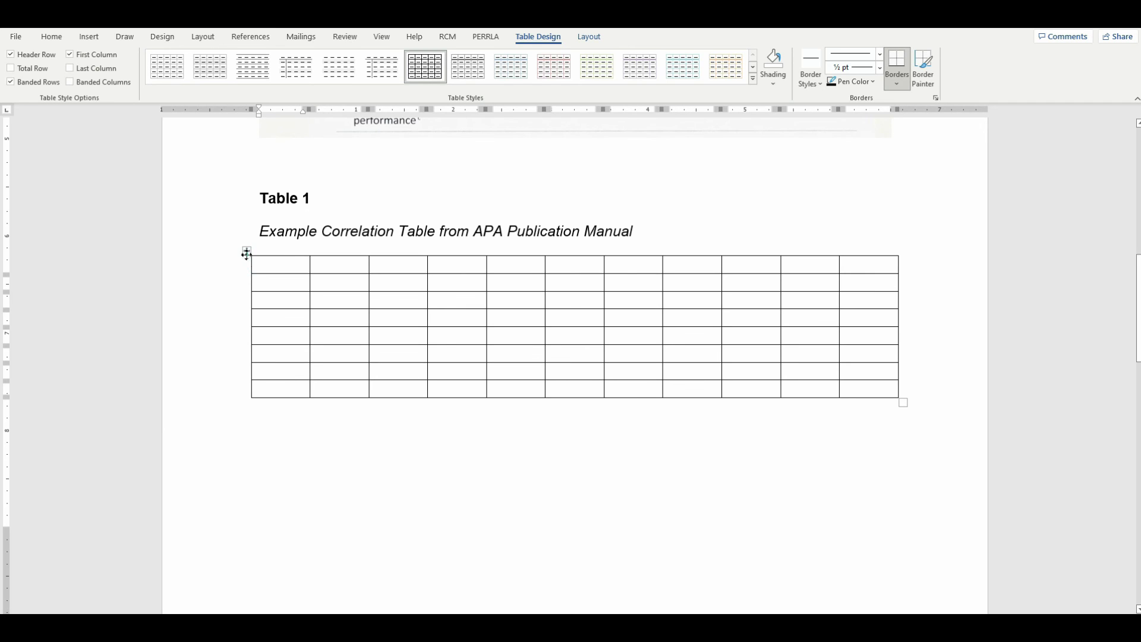
{"action": "left_click", "coordinate": [247, 252]}
{"action": "right_click", "coordinate": [426, 337]}
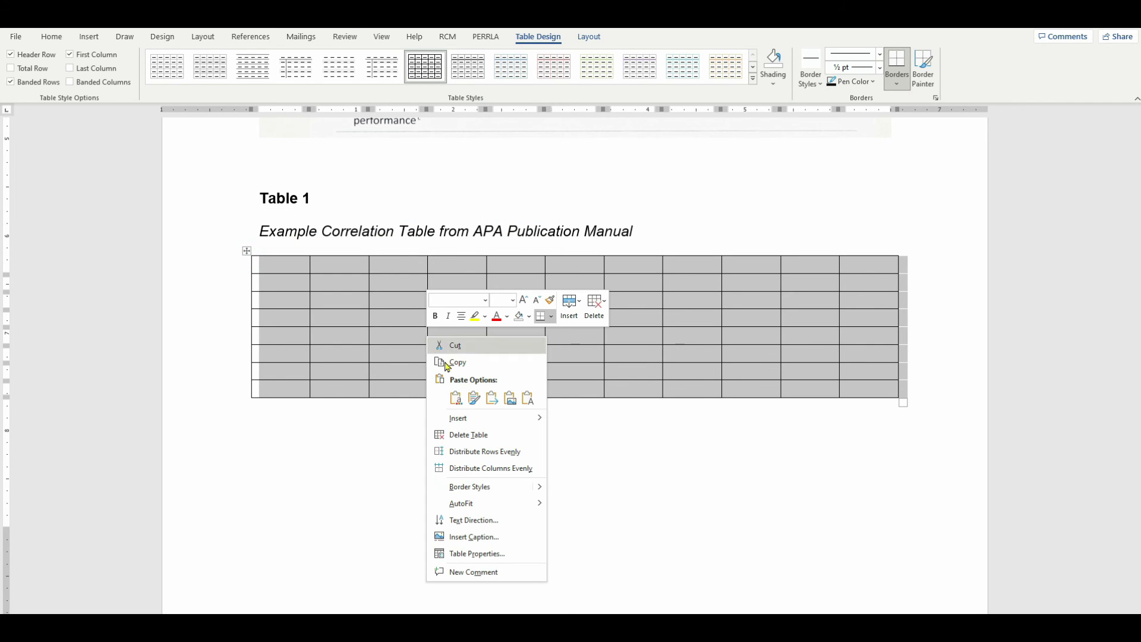
{"action": "left_click", "coordinate": [498, 440]}
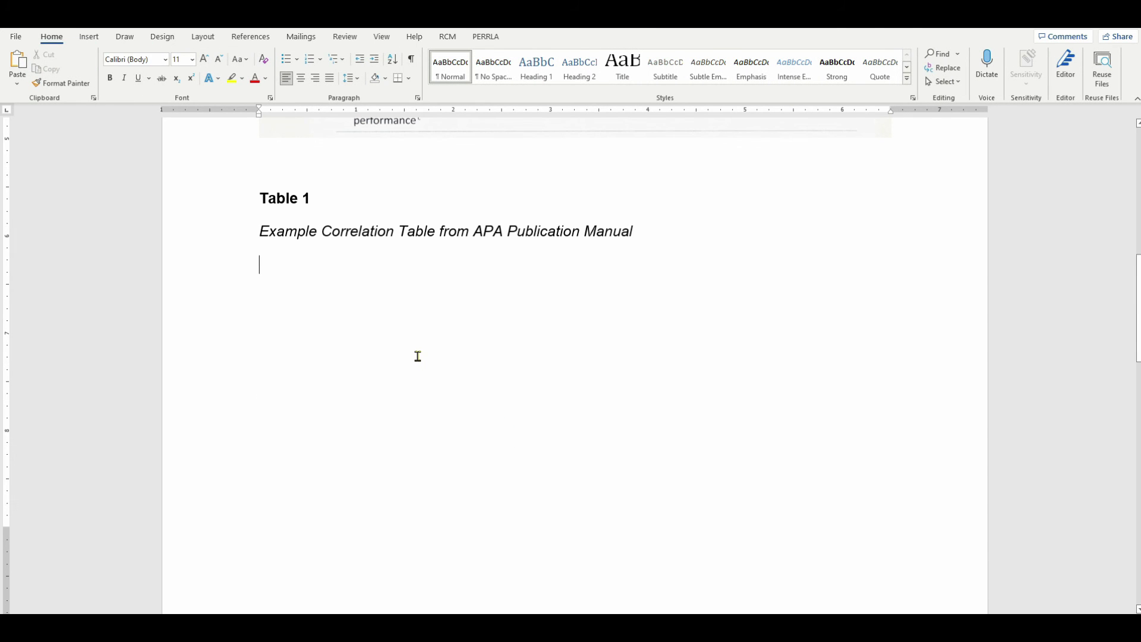
{"action": "key", "text": "ctrl+z"}
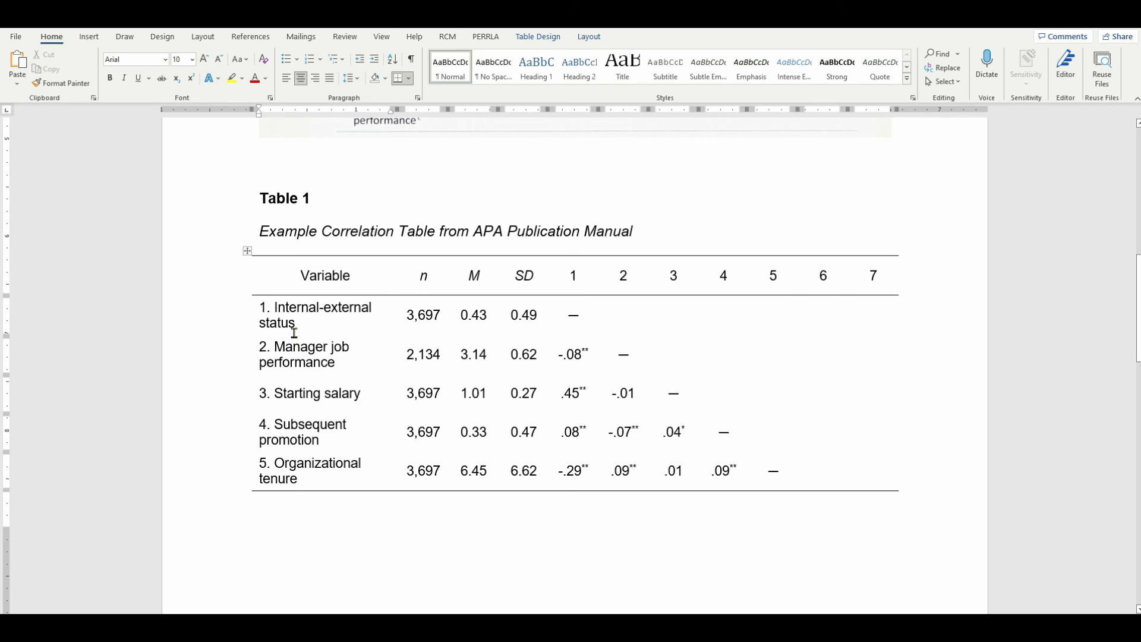
{"action": "scroll", "coordinate": [295, 333], "scroll_direction": "up", "scroll_amount": 3}
{"action": "scroll", "coordinate": [291, 331], "scroll_direction": "up", "scroll_amount": 3}
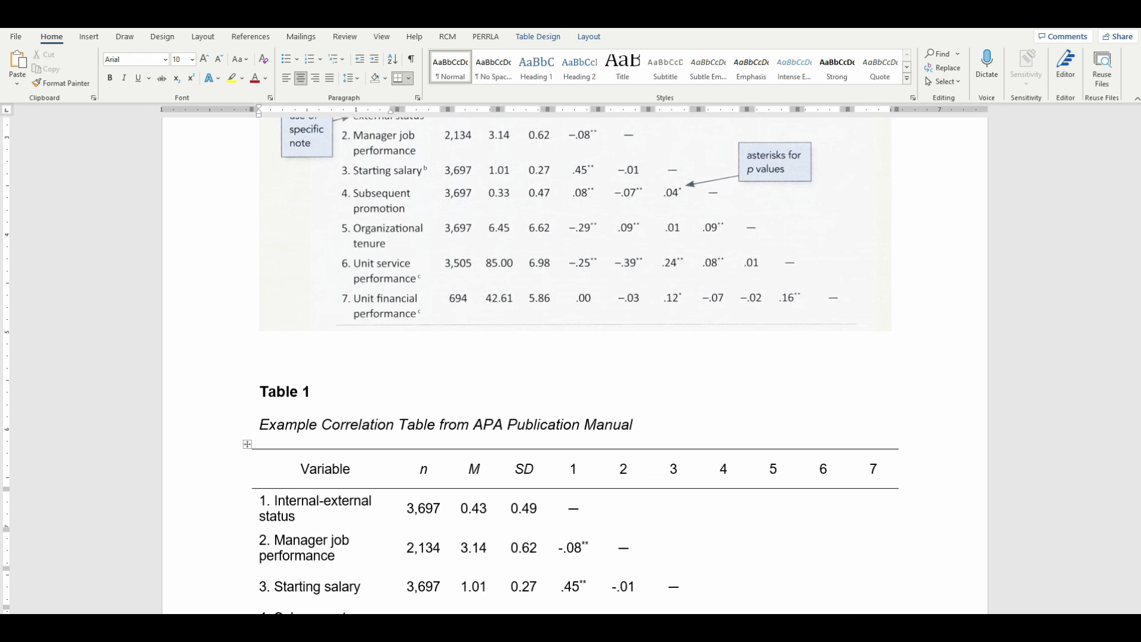
{"action": "scroll", "coordinate": [946, 506], "scroll_direction": "down", "scroll_amount": 4}
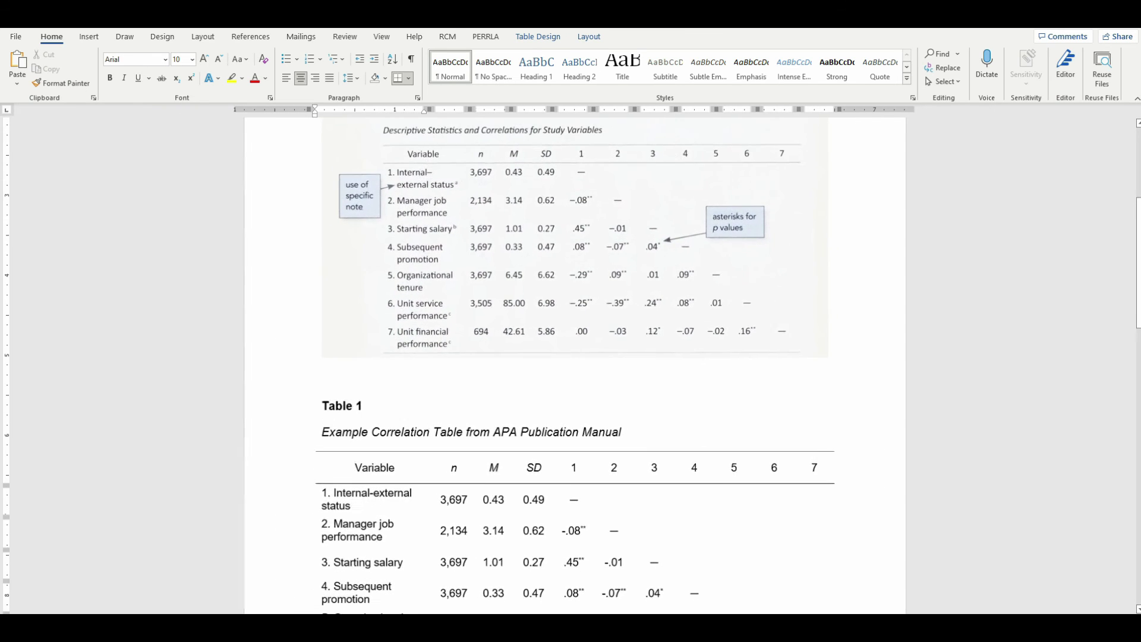
{"action": "scroll", "coordinate": [942, 502], "scroll_direction": "down", "scroll_amount": 1}
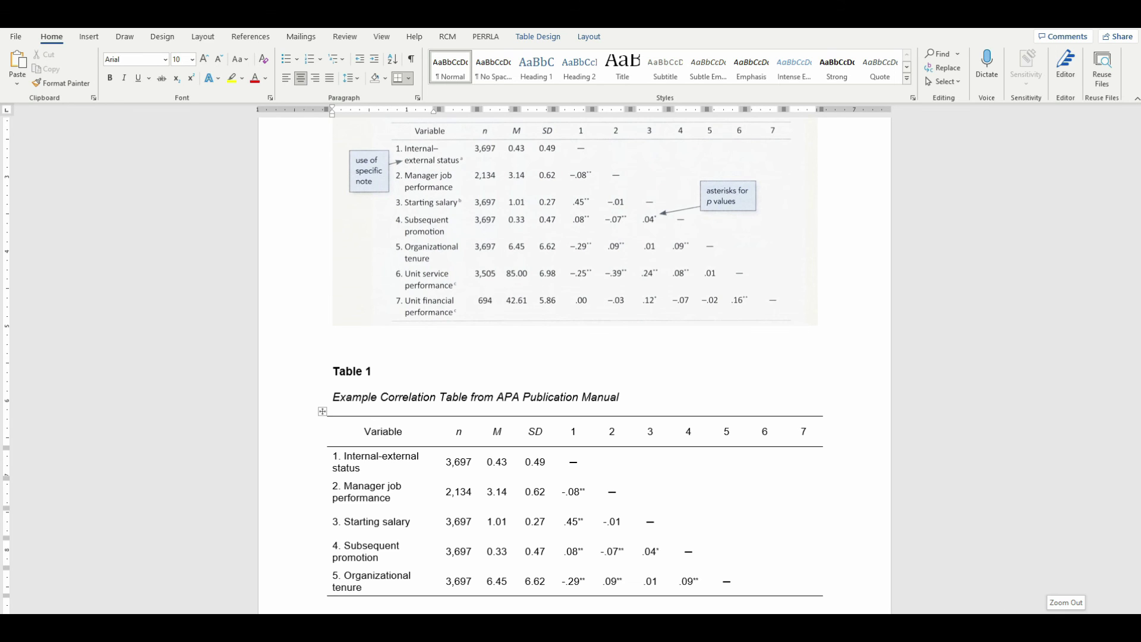
{"action": "scroll", "coordinate": [1066, 602], "scroll_direction": "down", "scroll_amount": 1}
{"action": "scroll", "coordinate": [847, 426], "scroll_direction": "down", "scroll_amount": 1}
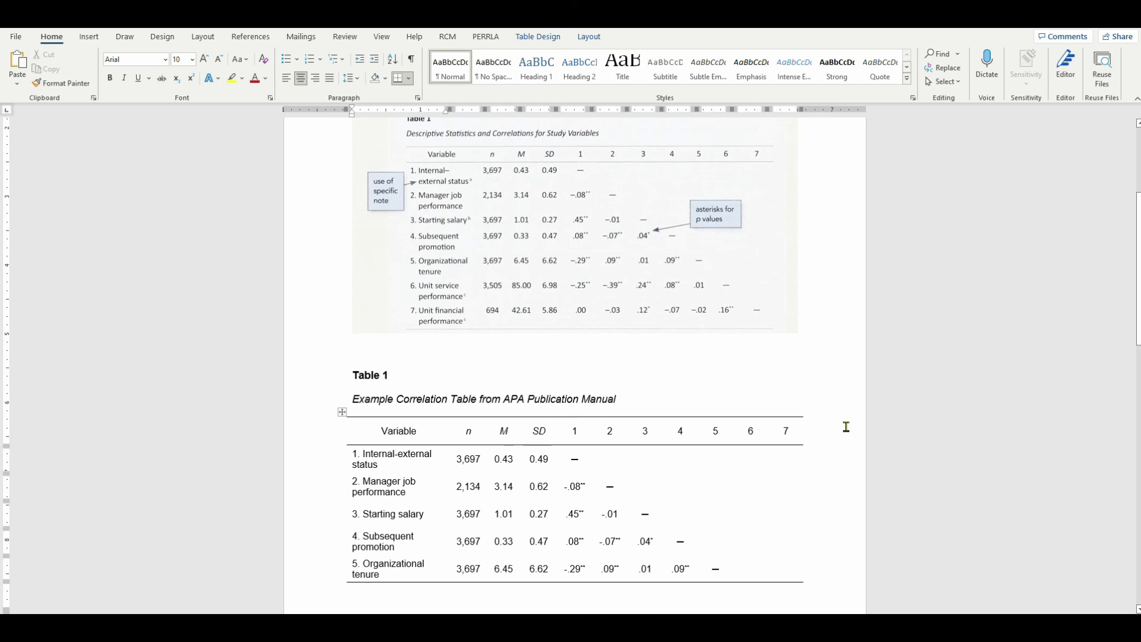
{"action": "scroll", "coordinate": [817, 427], "scroll_direction": "down", "scroll_amount": 6}
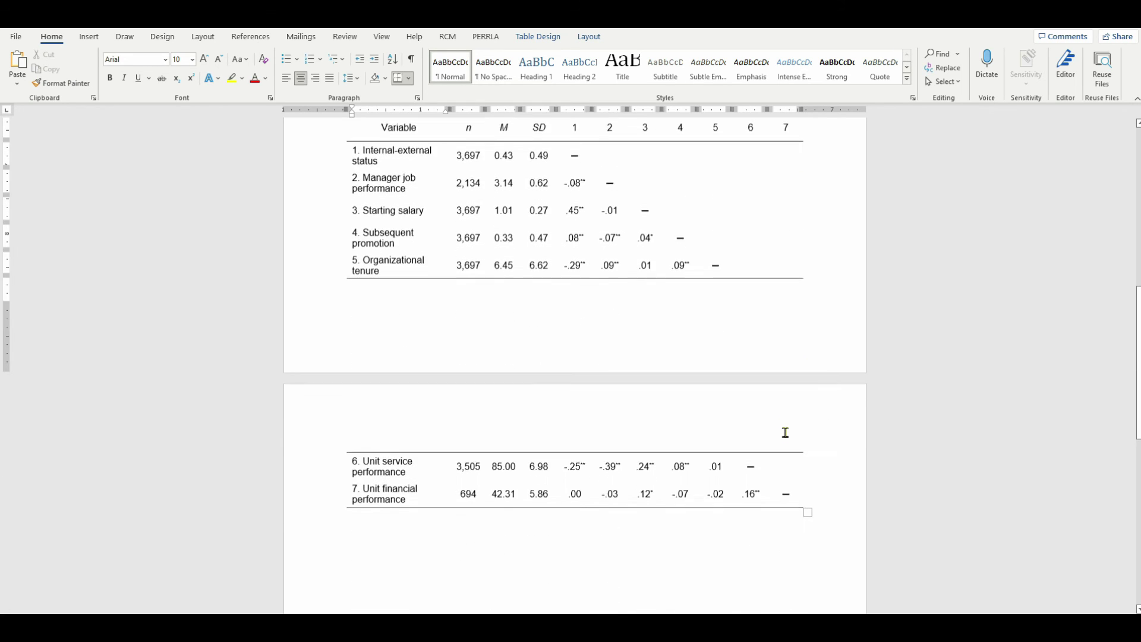
{"action": "scroll", "coordinate": [785, 432], "scroll_direction": "up", "scroll_amount": 1}
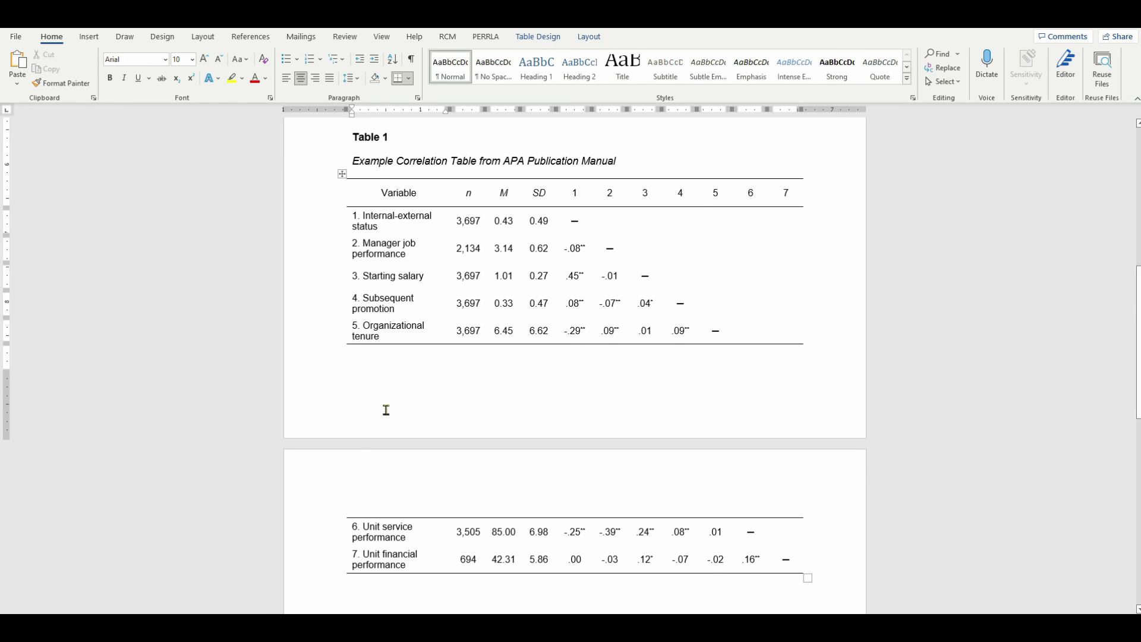
{"action": "scroll", "coordinate": [387, 410], "scroll_direction": "up", "scroll_amount": 5}
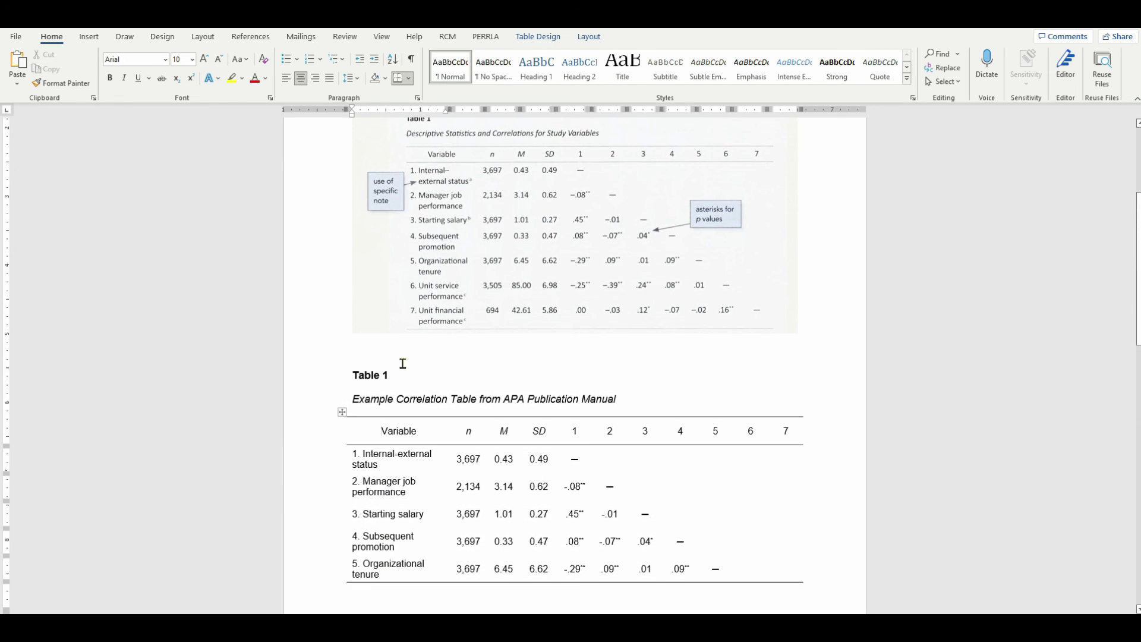
{"action": "scroll", "coordinate": [430, 363], "scroll_direction": "up", "scroll_amount": 3}
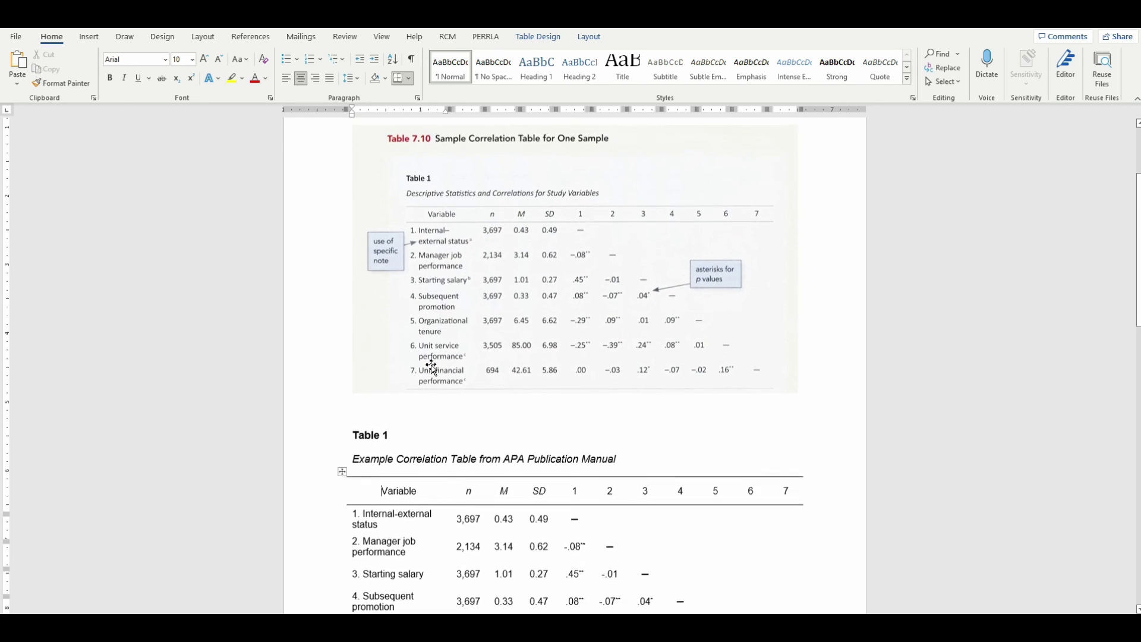
- Delete the sample APA table image and select the blank lines above Table 1
{"action": "left_click", "coordinate": [441, 369]}
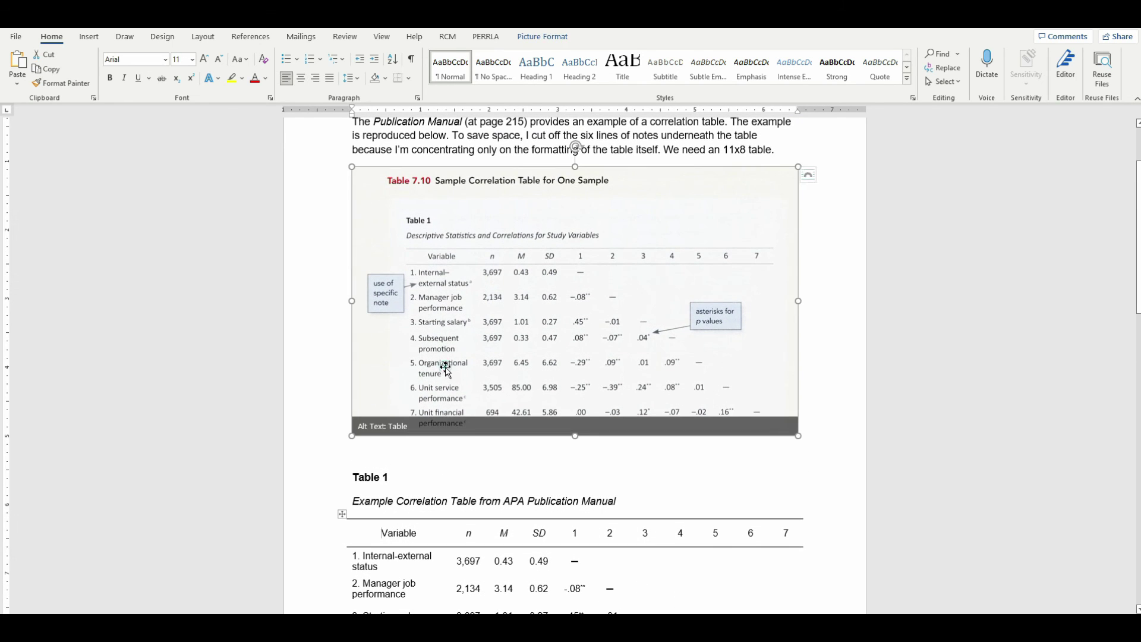
{"action": "key", "text": "Delete"}
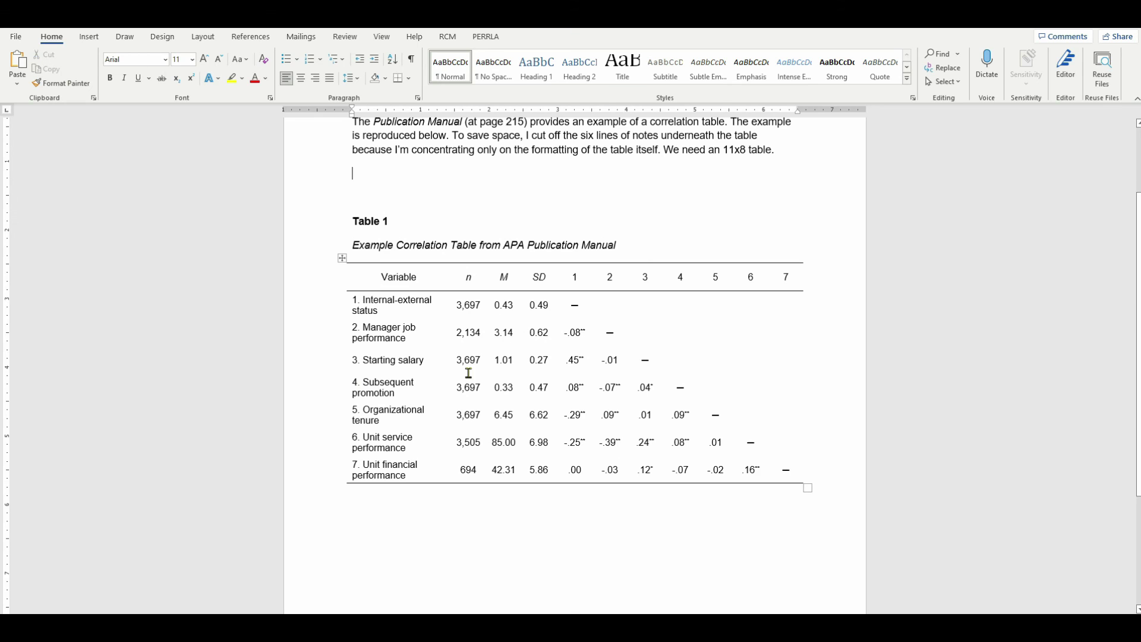
{"action": "scroll", "coordinate": [448, 376], "scroll_direction": "up", "scroll_amount": 1}
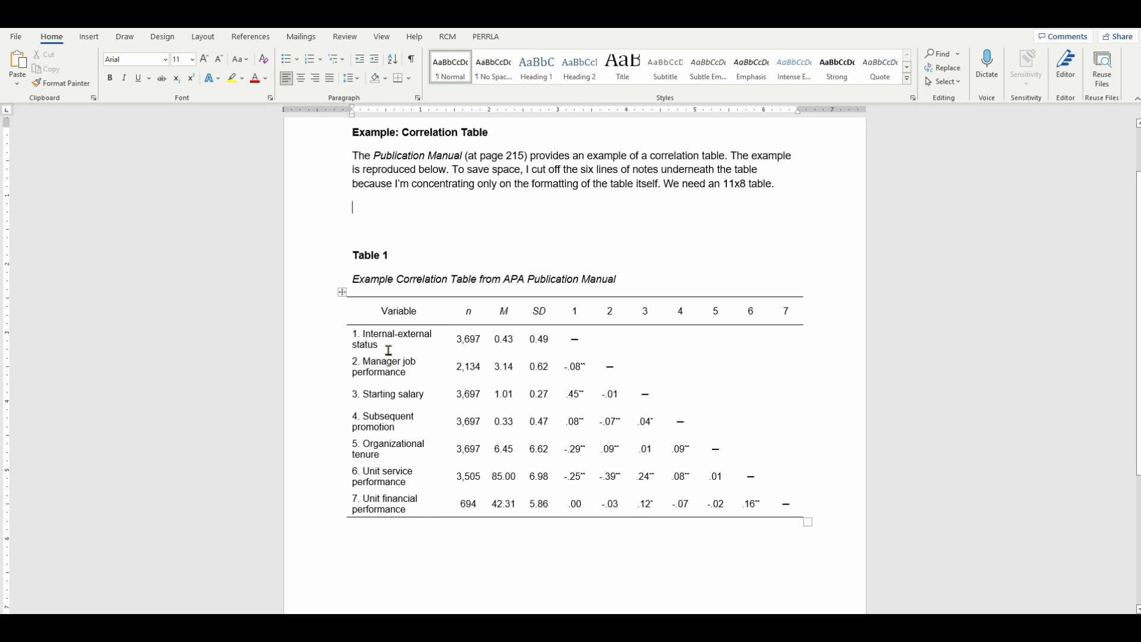
{"action": "left_click", "coordinate": [352, 254]}
{"action": "left_click_drag", "start_coordinate": [382, 208], "coordinate": [385, 237]}
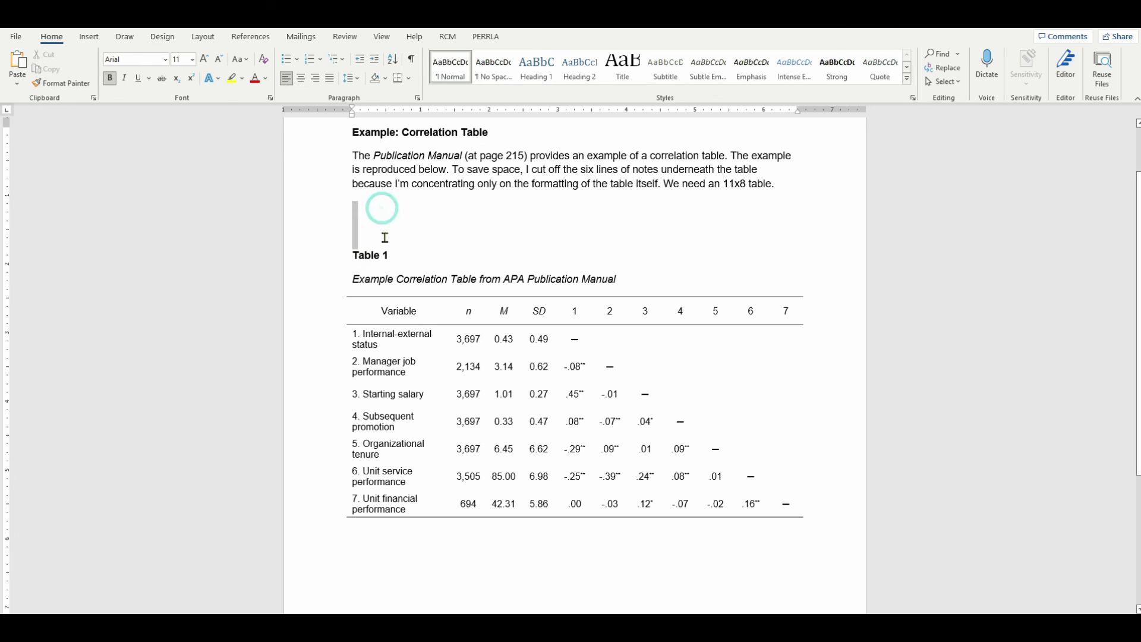